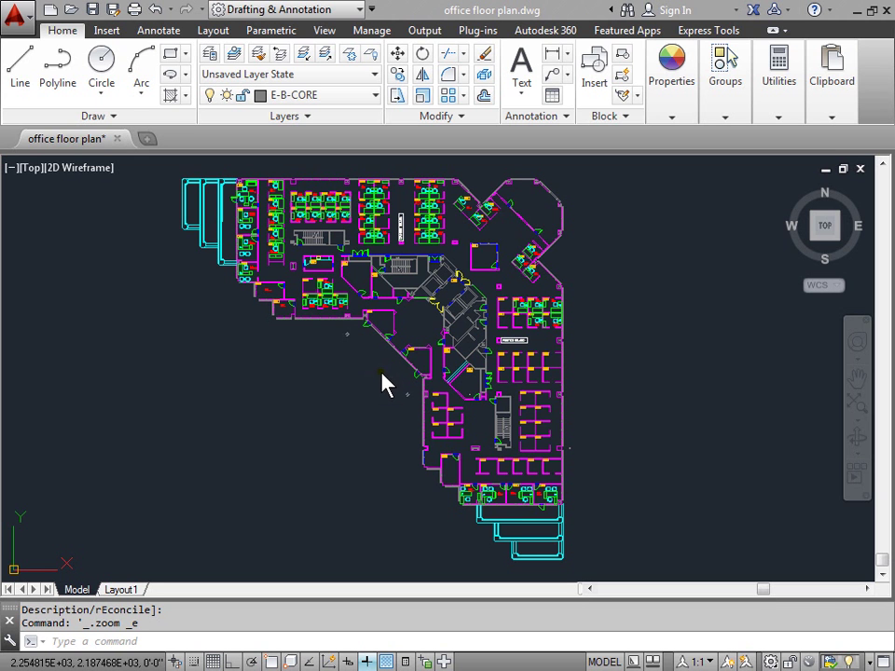
Step: Open the Layer Properties Manager listing the office floor plan's 28 layers
{"action": "left_click", "coordinate": [210, 56]}
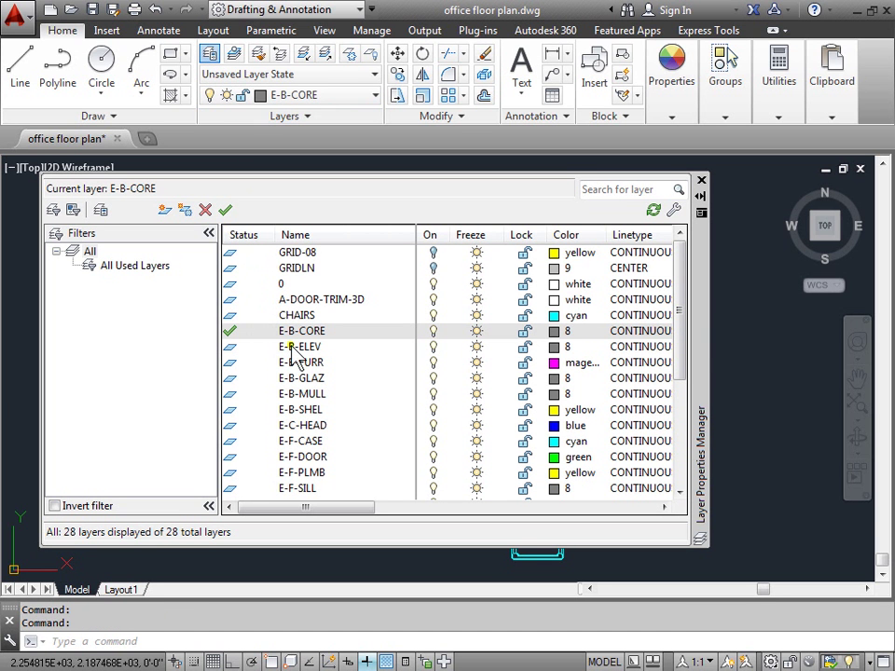
Step: Try deleting layer 0, then move the not-deleted warning aside
{"action": "mouse_move", "coordinate": [683, 289]}
{"action": "left_mouse_down"}
{"action": "mouse_move", "coordinate": [689, 433]}
{"action": "mouse_move", "coordinate": [685, 284]}
{"action": "left_mouse_up"}
{"action": "left_click", "coordinate": [297, 283]}
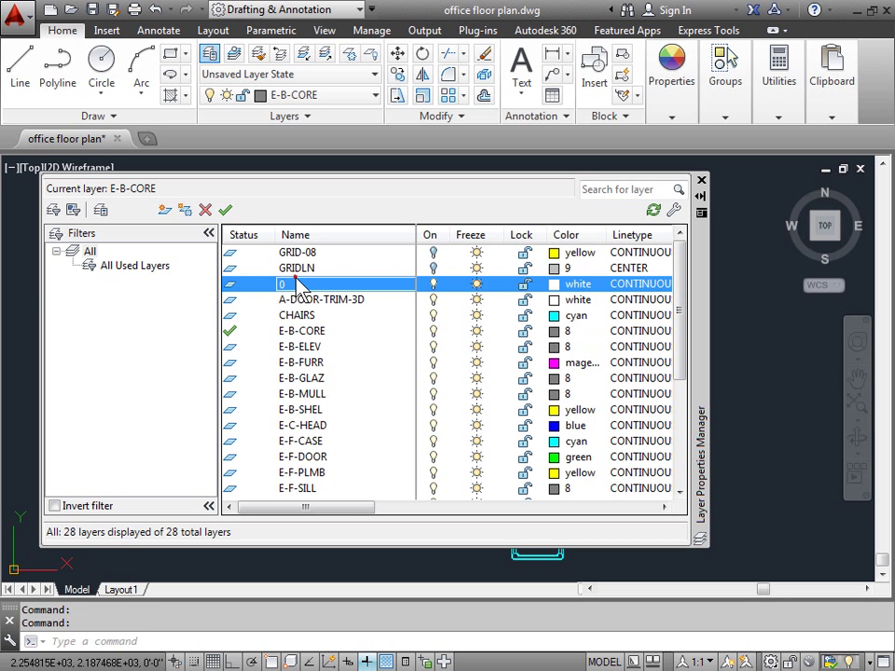
{"action": "left_click", "coordinate": [205, 210]}
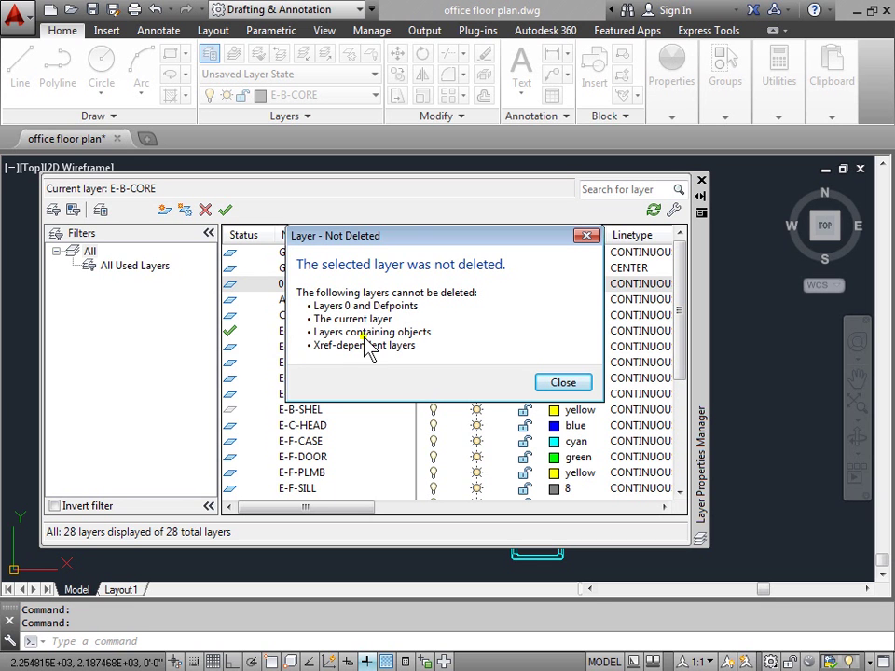
{"action": "left_click_drag", "start_coordinate": [397, 241], "coordinate": [527, 240]}
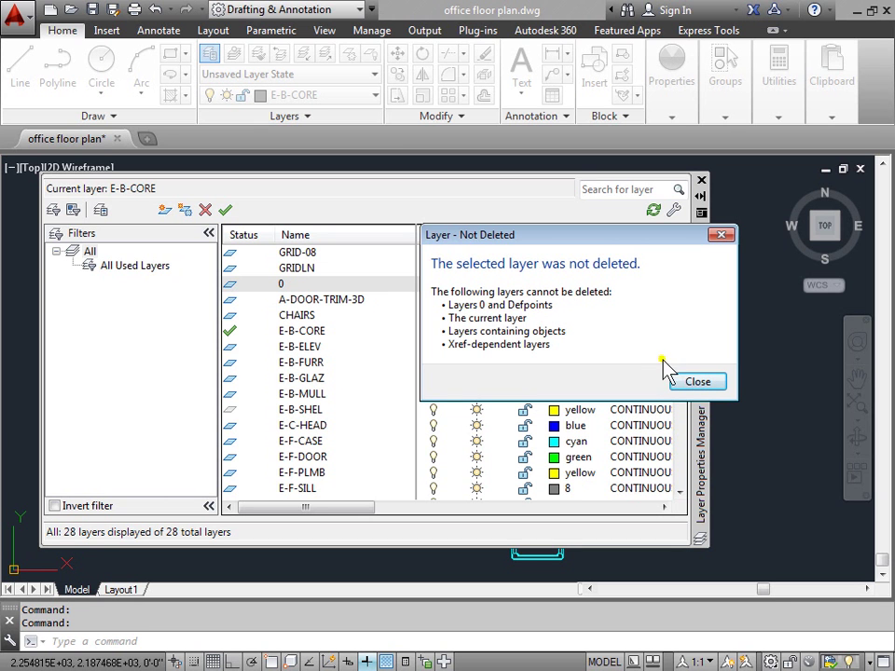
Step: Try deleting the E-B-CORE layer and dismiss the not-deleted warning
{"action": "left_click", "coordinate": [698, 381]}
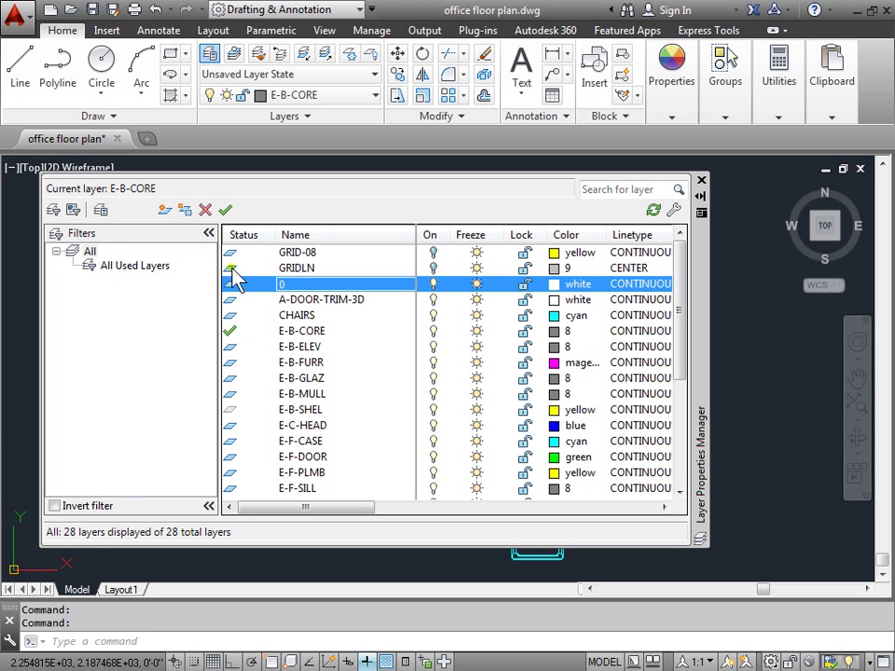
{"action": "left_click", "coordinate": [339, 333]}
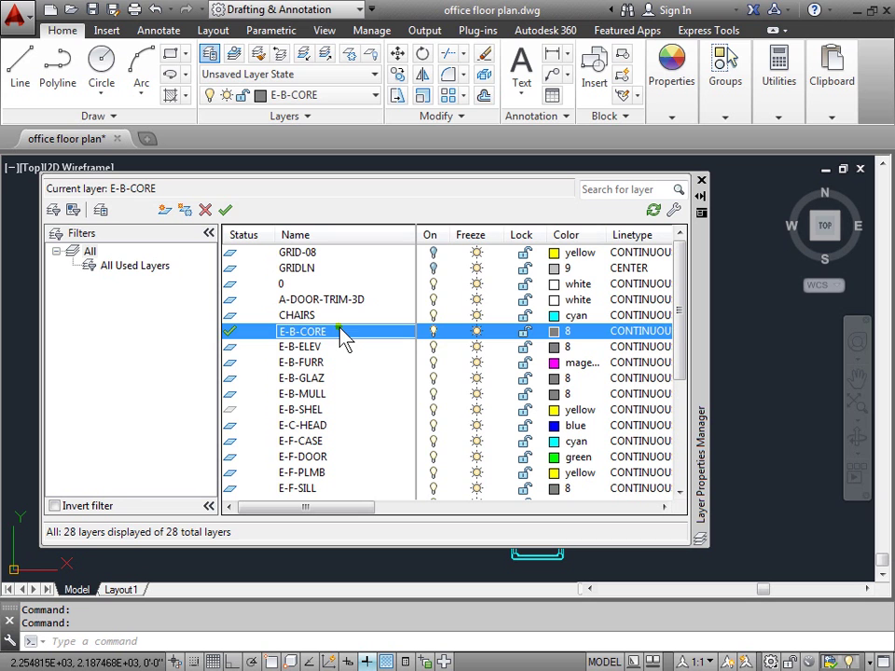
{"action": "left_click", "coordinate": [206, 211]}
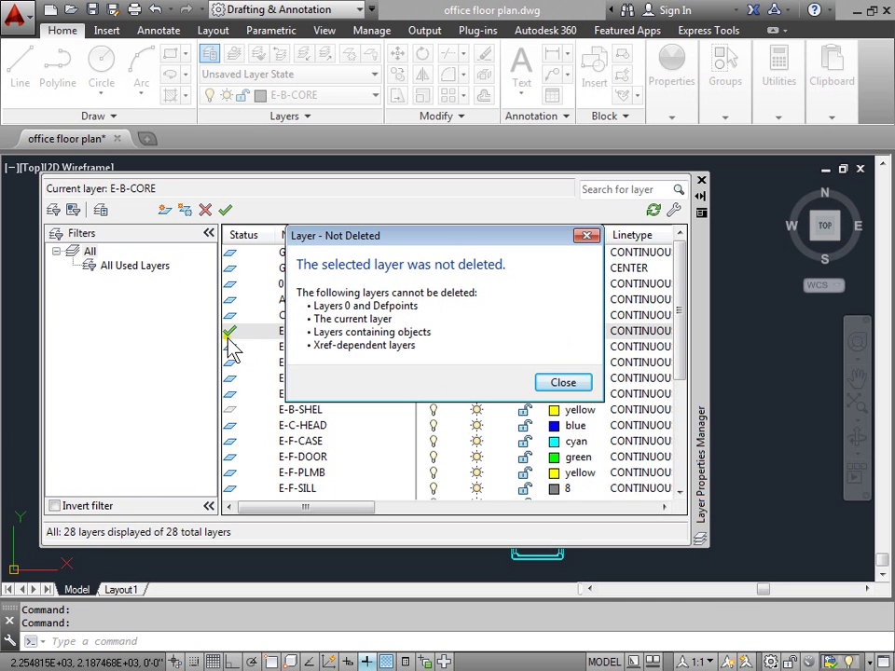
{"action": "left_click", "coordinate": [563, 382]}
Step: Make CHAIRS the current layer and try deleting E-B-CORE again
{"action": "double_click", "coordinate": [327, 315]}
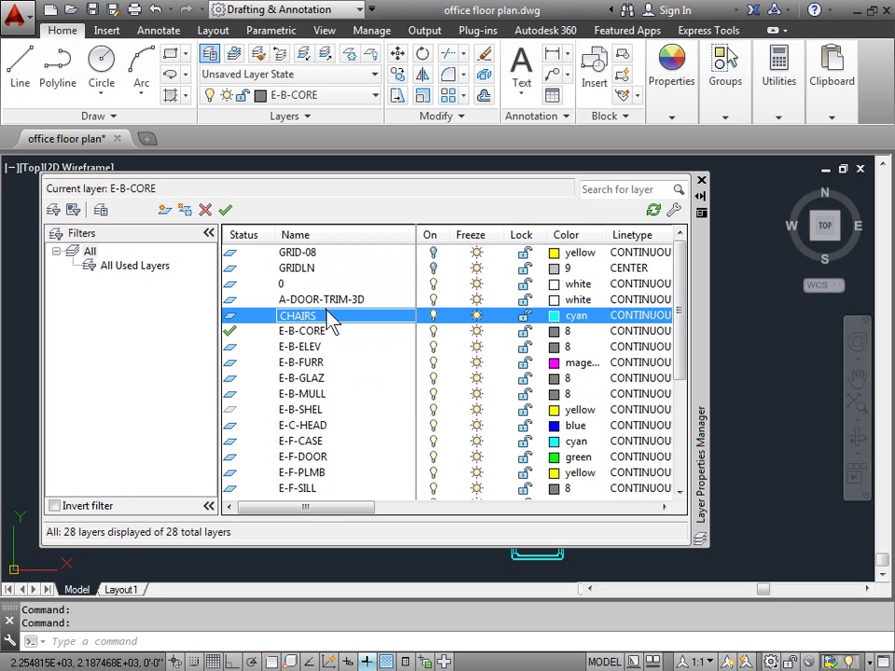
{"action": "left_click", "coordinate": [334, 331]}
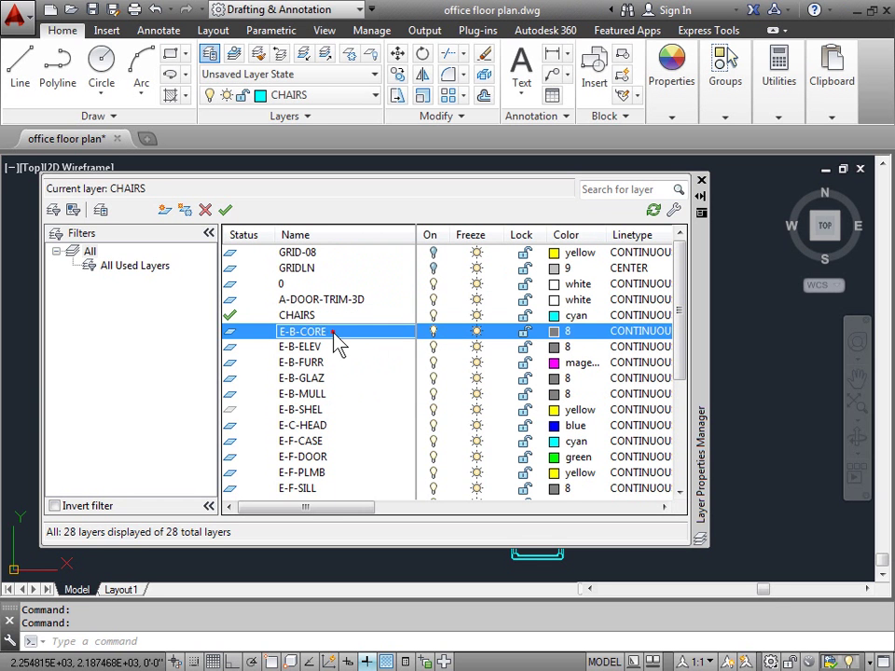
{"action": "left_click", "coordinate": [204, 209]}
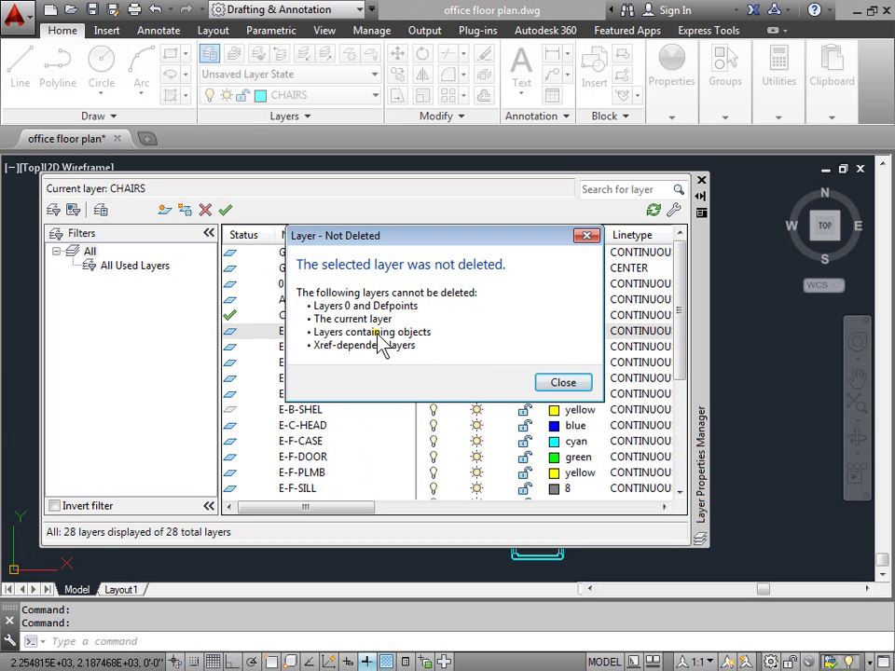
Step: Turn off every layer except E-B-CORE, including the current CHAIRS layer
{"action": "left_click", "coordinate": [563, 384]}
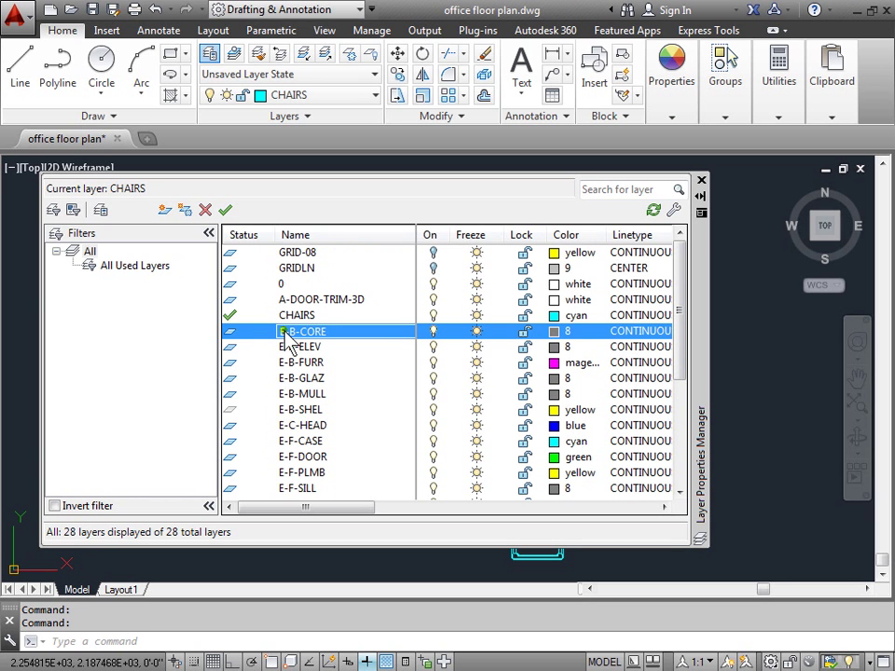
{"action": "key", "text": "ctrl+a"}
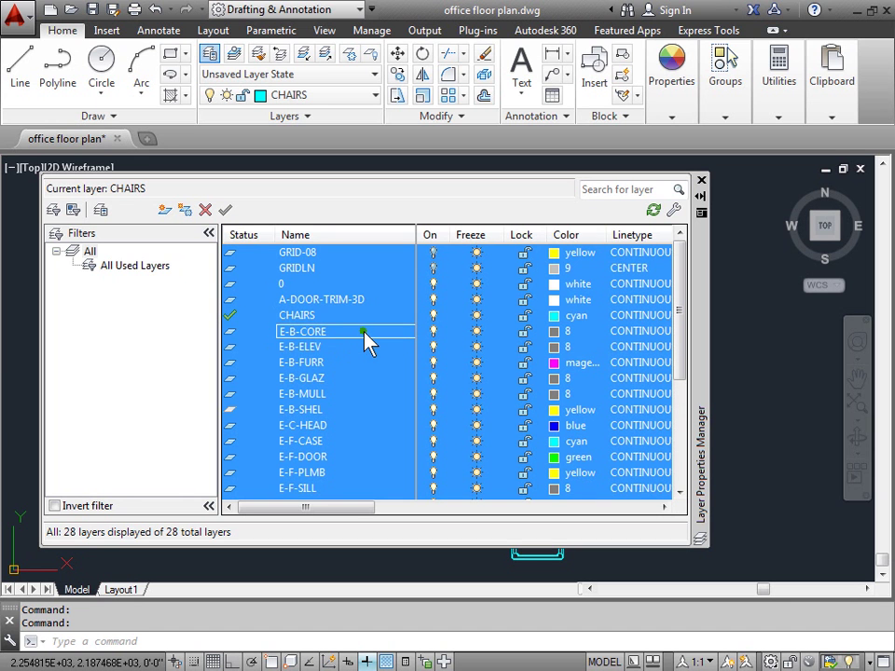
{"action": "scroll", "coordinate": [368, 342], "scroll_direction": "down", "scroll_amount": 4}
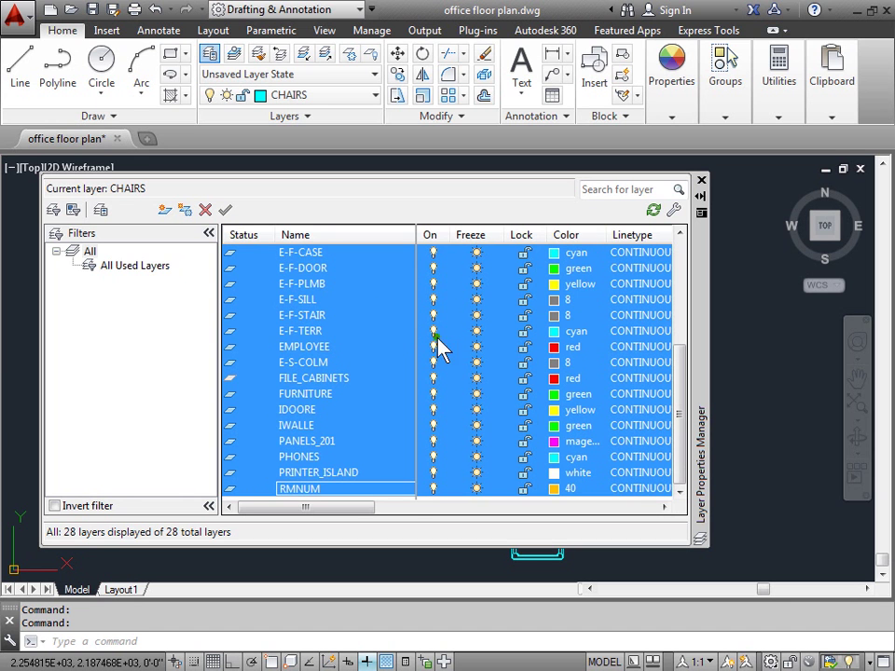
{"action": "left_click_drag", "start_coordinate": [678, 387], "coordinate": [680, 280]}
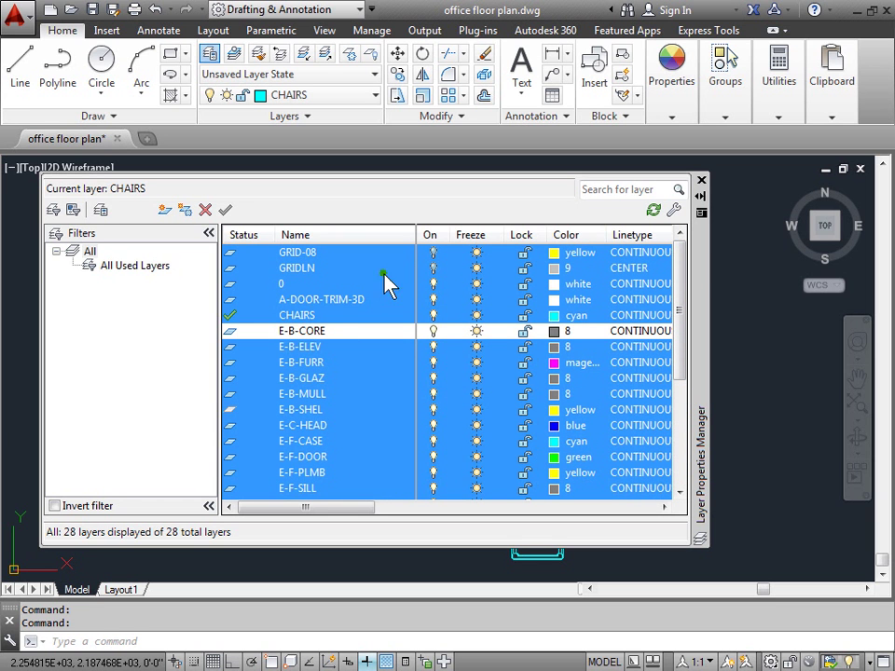
{"action": "left_click", "coordinate": [434, 366]}
{"action": "left_click", "coordinate": [434, 367]}
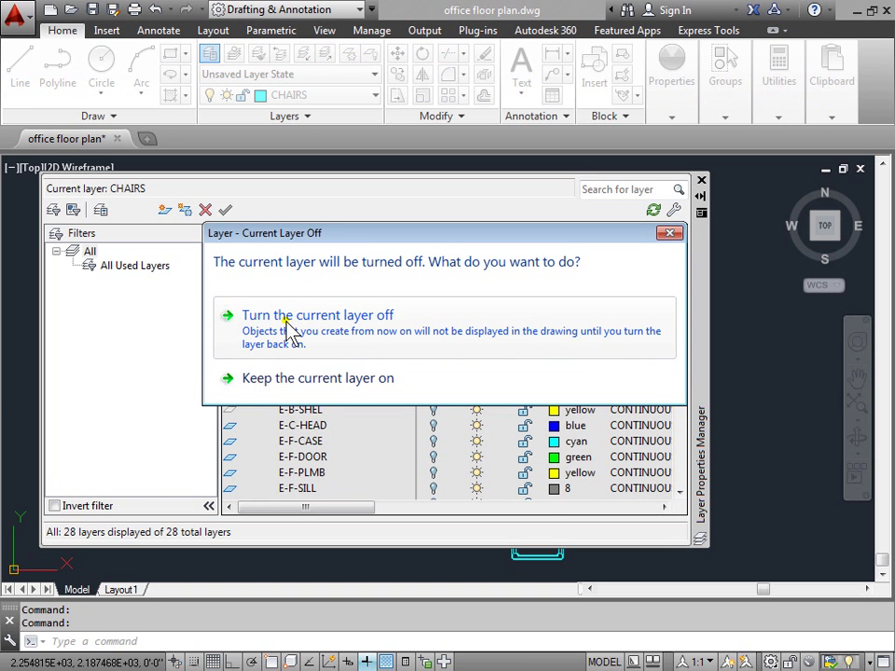
{"action": "left_click", "coordinate": [421, 340]}
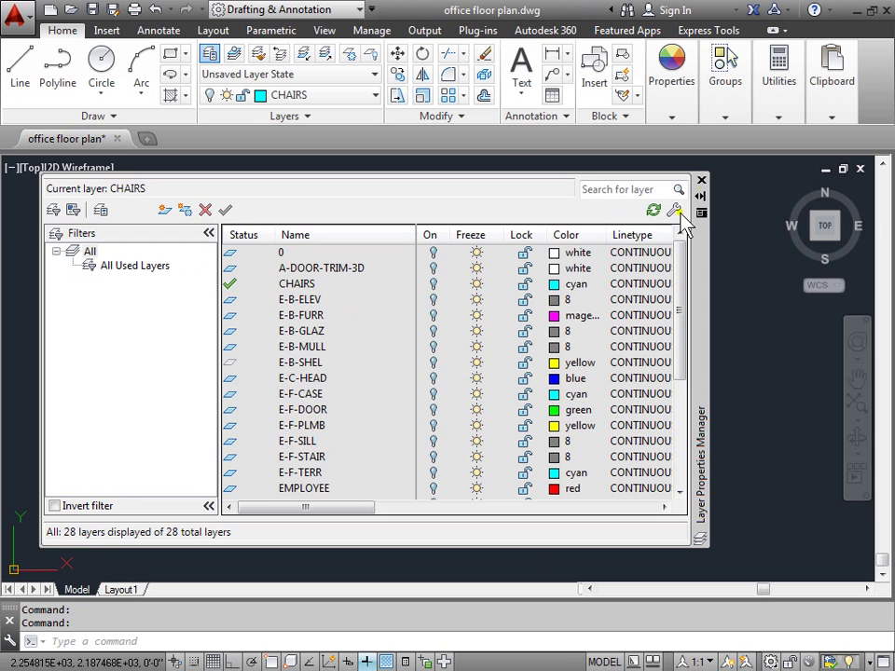
{"action": "left_click", "coordinate": [702, 182]}
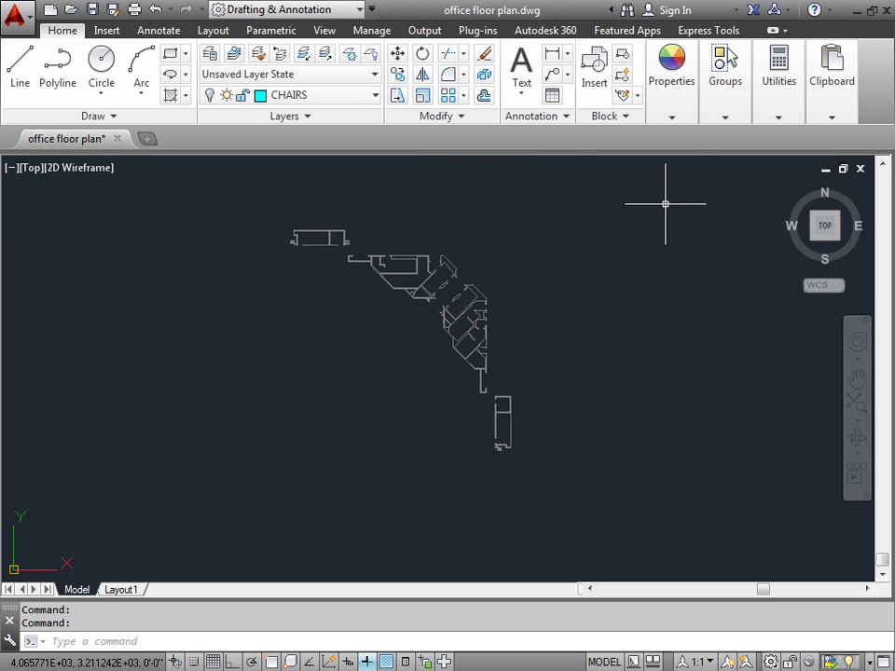
{"action": "middle_click_drag", "start_coordinate": [535, 269], "coordinate": [439, 301]}
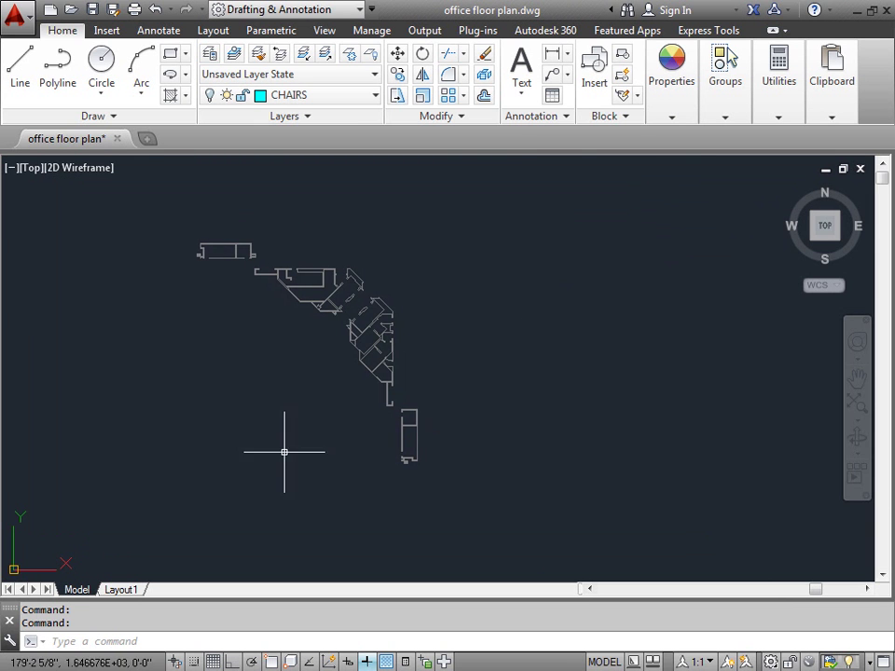
{"action": "scroll", "coordinate": [421, 390], "scroll_direction": "up", "scroll_amount": 2}
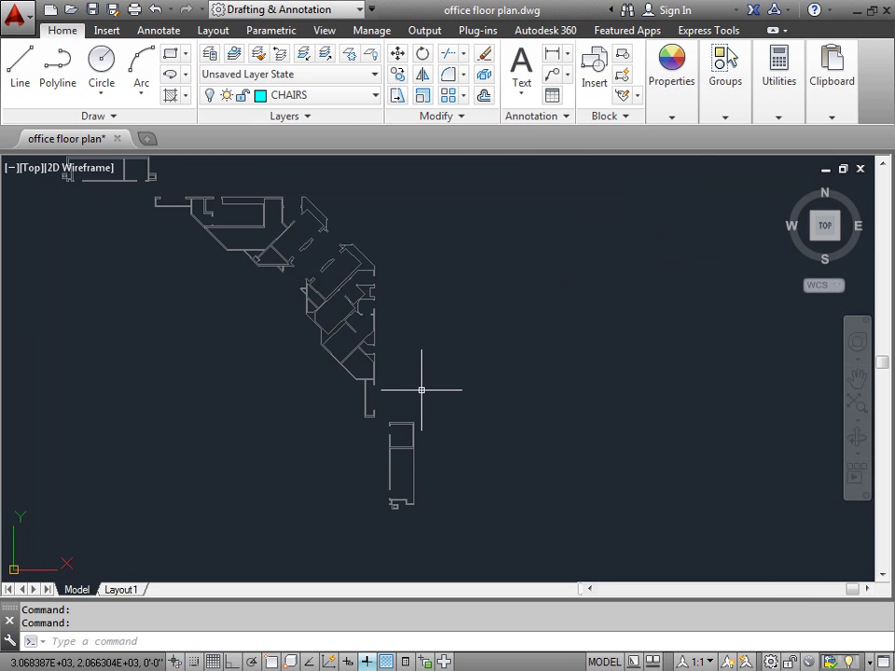
{"action": "left_click", "coordinate": [360, 262]}
{"action": "mouse_move", "coordinate": [360, 264]}
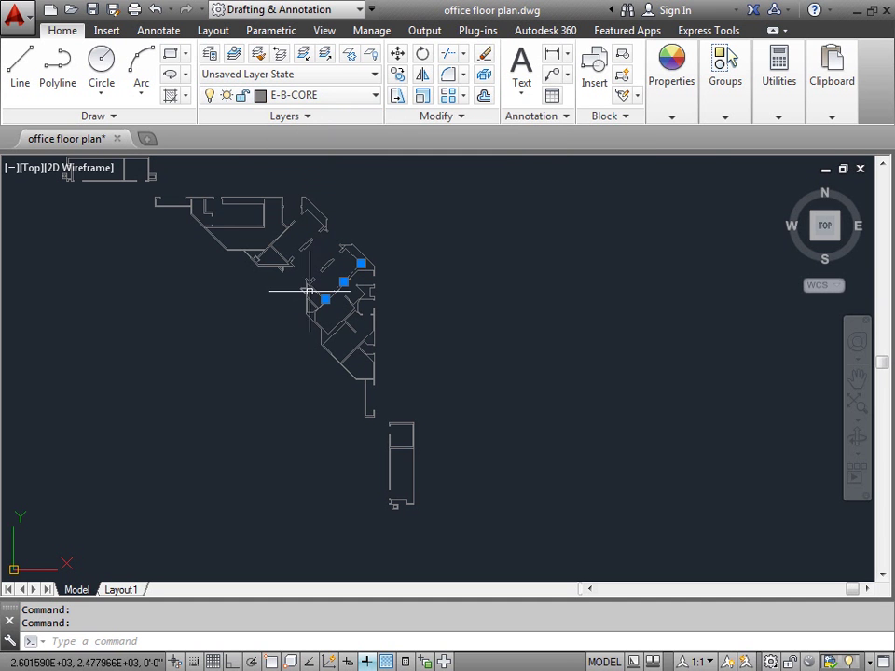
{"action": "scroll", "coordinate": [309, 291], "scroll_direction": "up", "scroll_amount": 5}
{"action": "middle_click_drag", "start_coordinate": [457, 262], "coordinate": [654, 508]}
{"action": "middle_click_drag", "start_coordinate": [345, 262], "coordinate": [511, 400]}
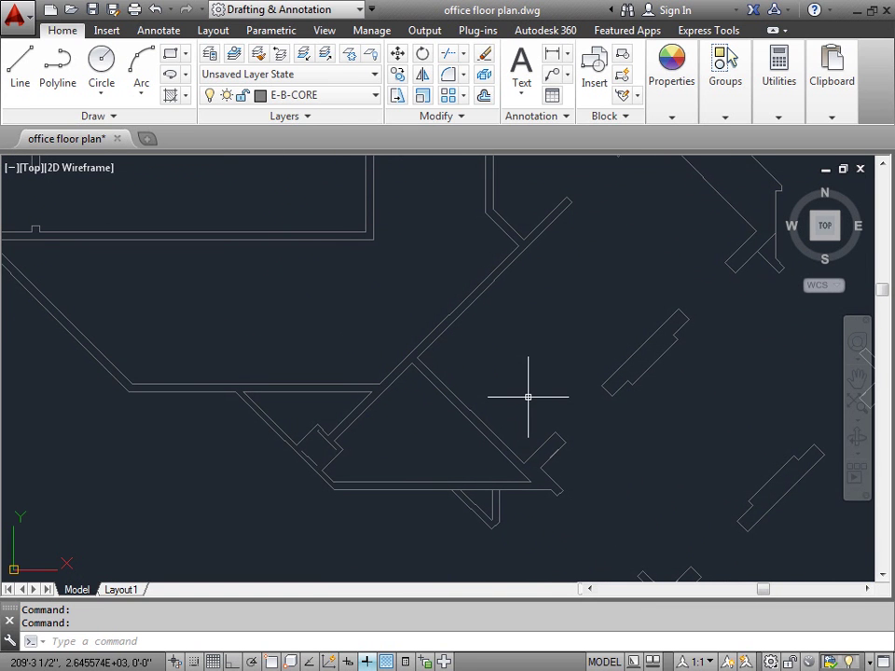
{"action": "middle_click", "coordinate": [528, 398]}
{"action": "middle_click", "coordinate": [527, 397]}
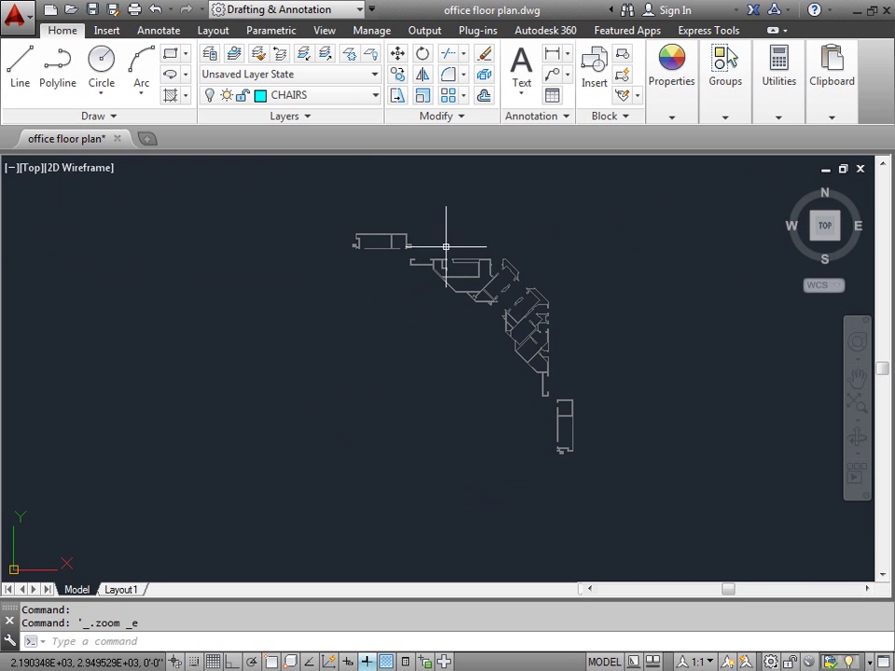
Step: Reopen the Layer Properties Manager and turn the layers back on
{"action": "left_click", "coordinate": [211, 55]}
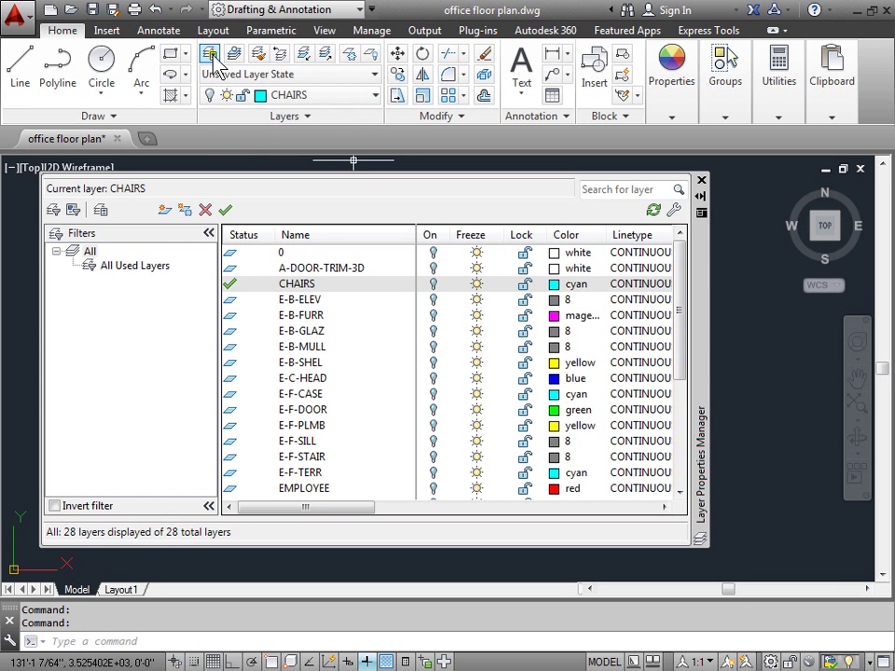
{"action": "key", "text": "ctrl+a"}
{"action": "left_click", "coordinate": [327, 332]}
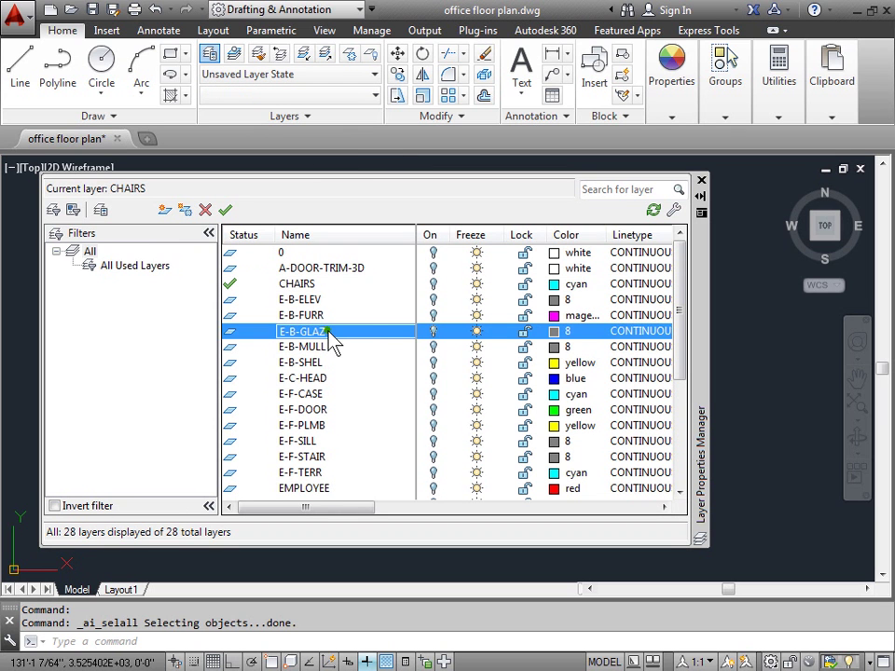
{"action": "key", "text": "ctrl+a"}
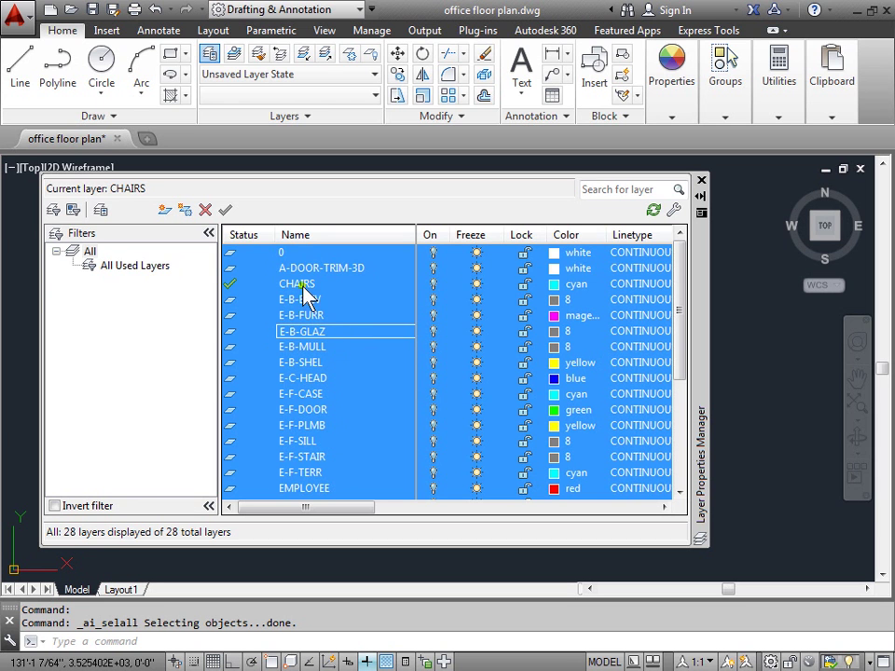
{"action": "left_click", "coordinate": [356, 285], "text": "ctrl"}
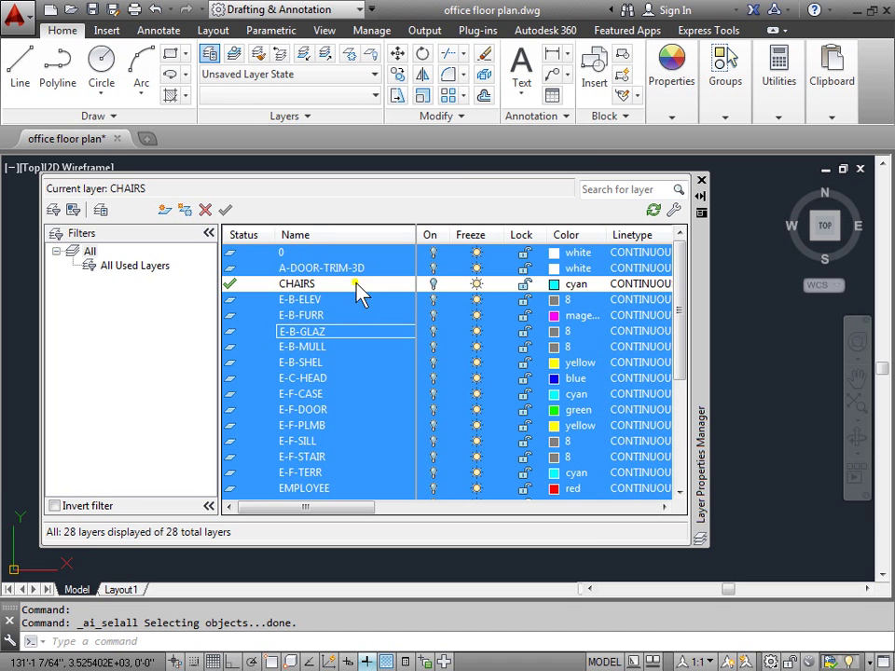
{"action": "left_click", "coordinate": [433, 303]}
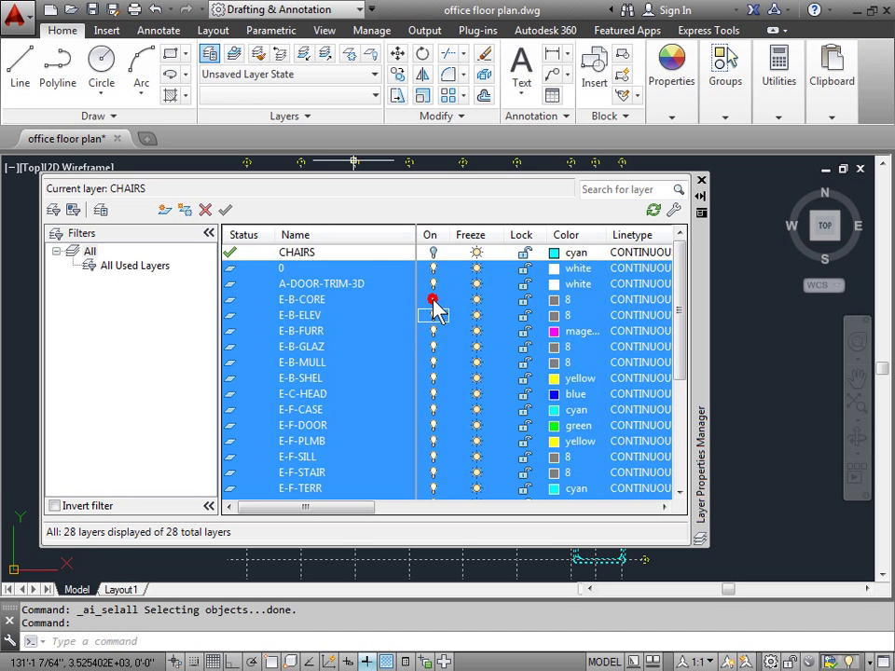
Step: Scroll through the layer list, inspecting the CHAIRS, E-F-CASE, GRID-08 and E-F-SILL rows
{"action": "left_click", "coordinate": [395, 254]}
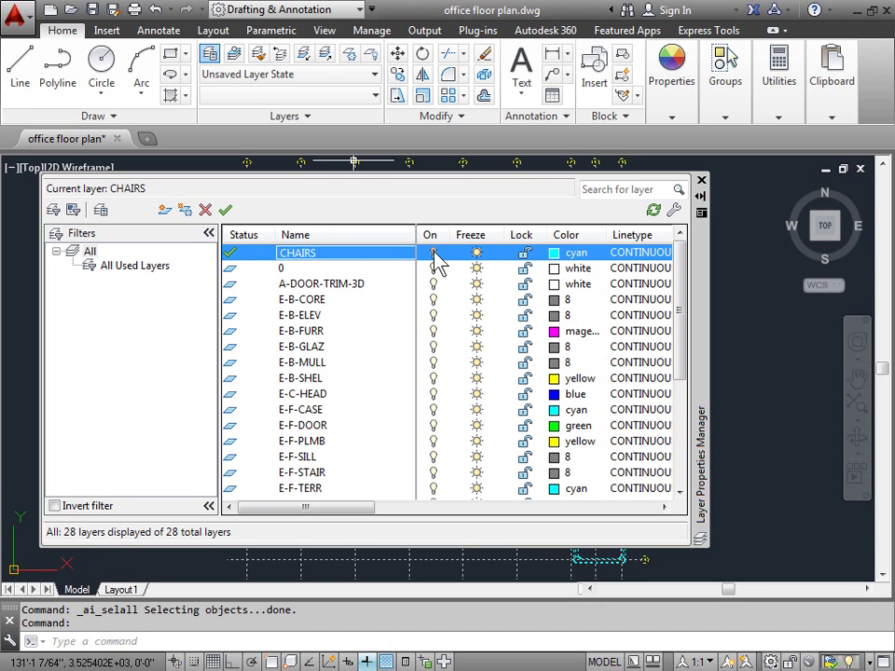
{"action": "scroll", "coordinate": [381, 305], "scroll_direction": "down", "scroll_amount": 4}
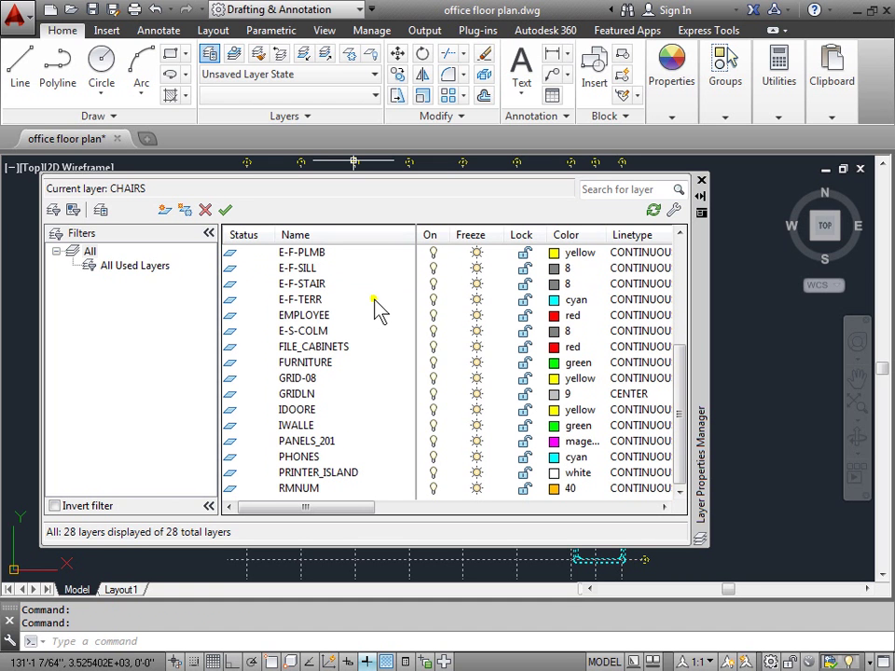
{"action": "left_click_drag", "start_coordinate": [680, 457], "coordinate": [676, 298]}
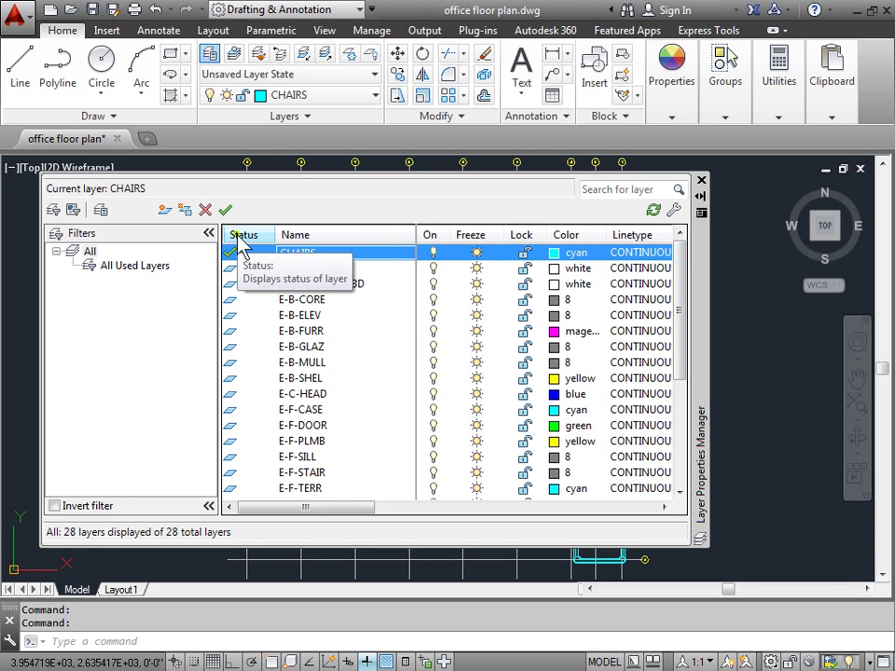
{"action": "left_click", "coordinate": [240, 408]}
{"action": "left_click_drag", "start_coordinate": [688, 280], "coordinate": [694, 389]}
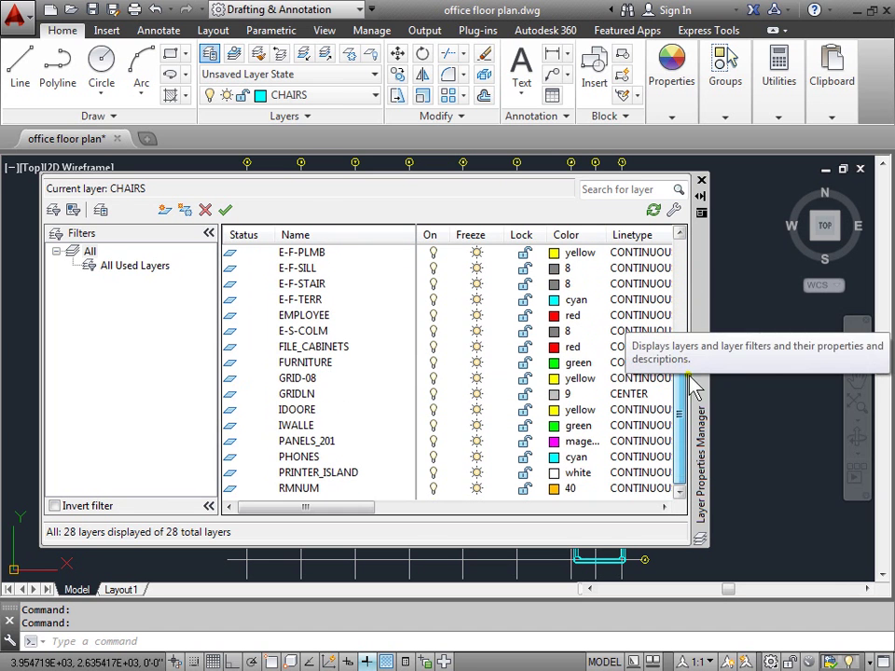
{"action": "left_click", "coordinate": [235, 382]}
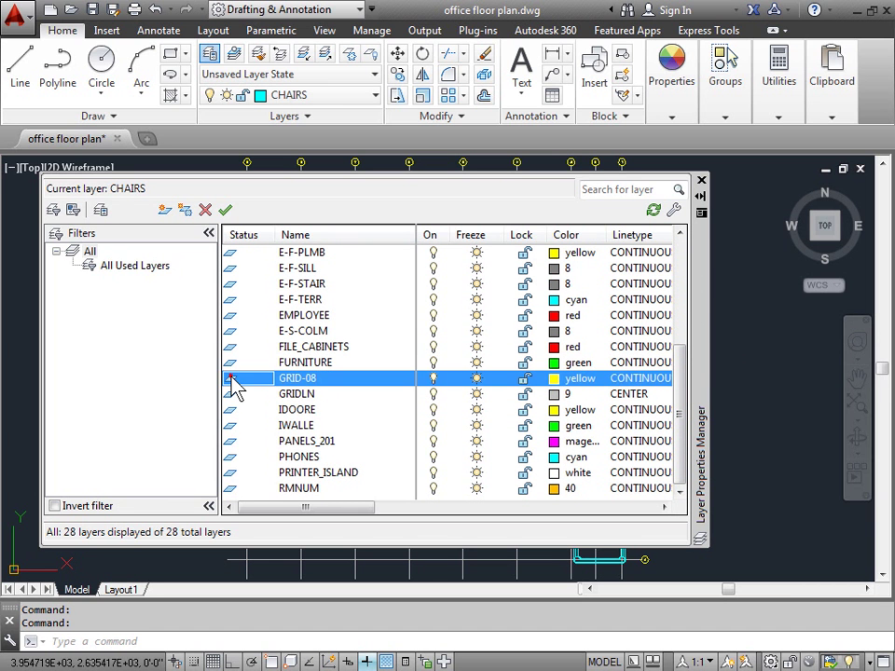
{"action": "left_click", "coordinate": [233, 272]}
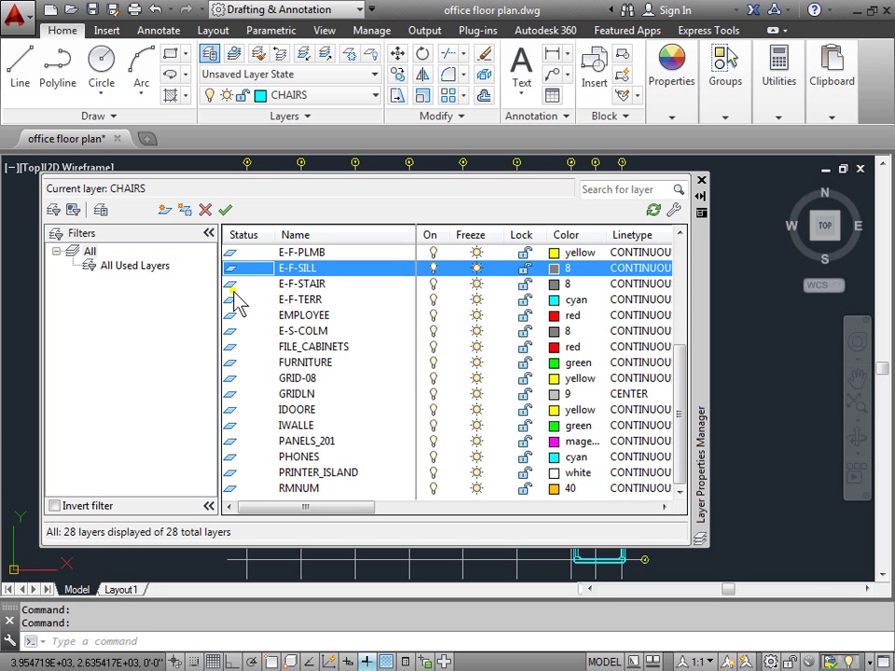
Step: Close the layer palette and erase the grid lines on the plan's right side
{"action": "left_click", "coordinate": [702, 180]}
{"action": "middle_click_drag", "start_coordinate": [713, 316], "coordinate": [643, 311]}
{"action": "left_click", "coordinate": [624, 555]}
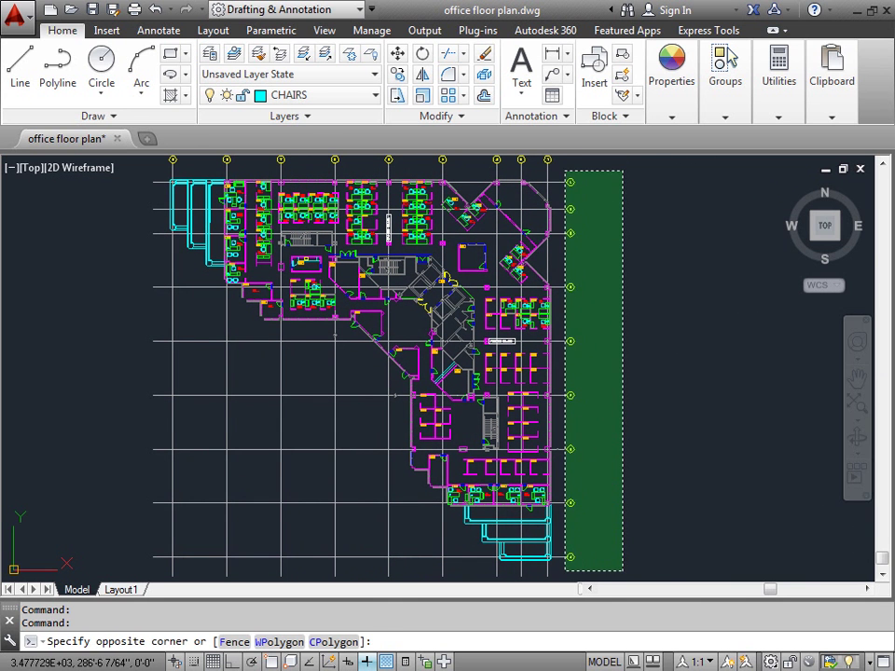
{"action": "left_click", "coordinate": [565, 172]}
{"action": "key", "text": "Delete"}
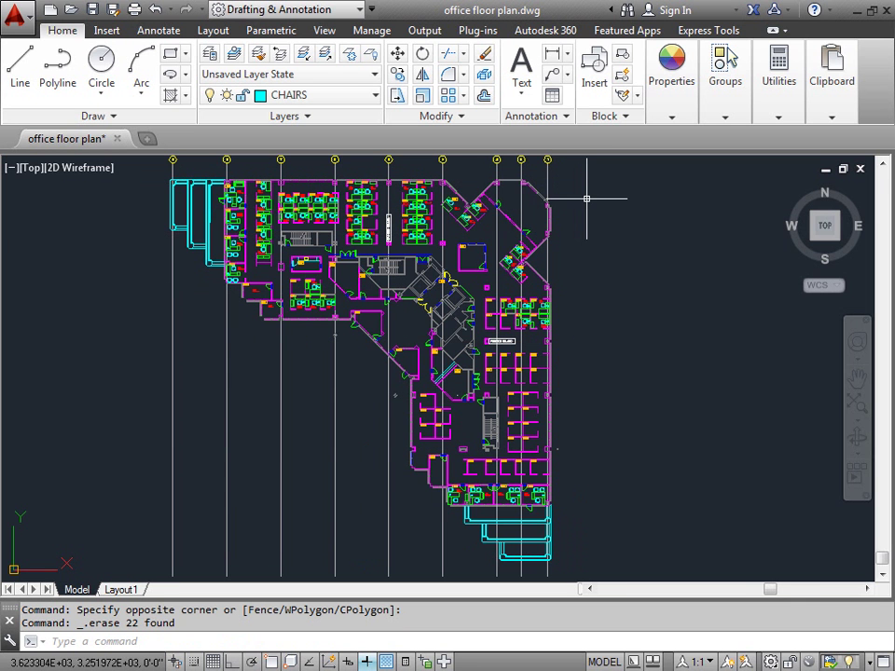
Step: Erase the grid lines and bubble markers above the plan, then recentre the view
{"action": "middle_click_drag", "start_coordinate": [587, 200], "coordinate": [597, 303]}
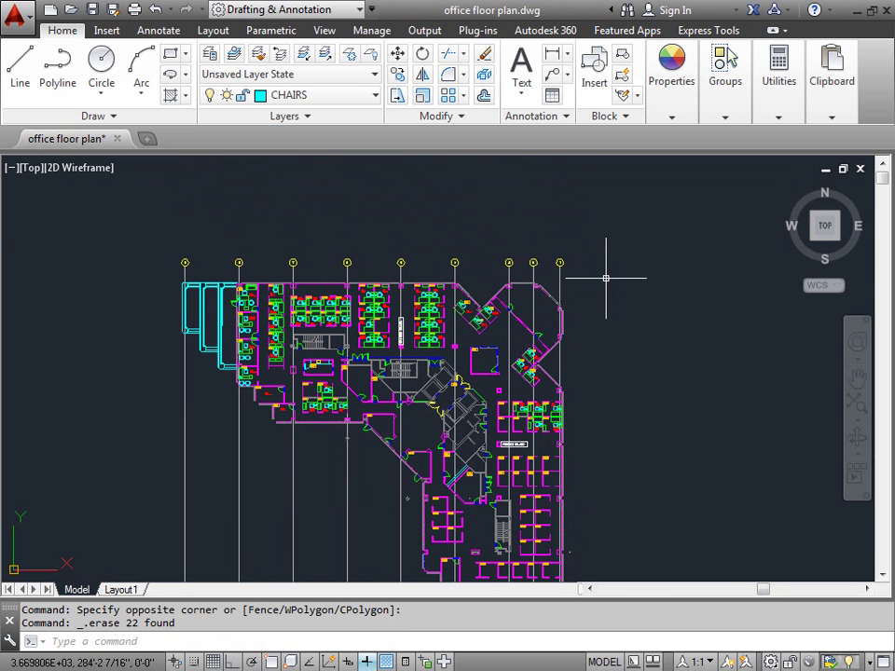
{"action": "left_click", "coordinate": [605, 275]}
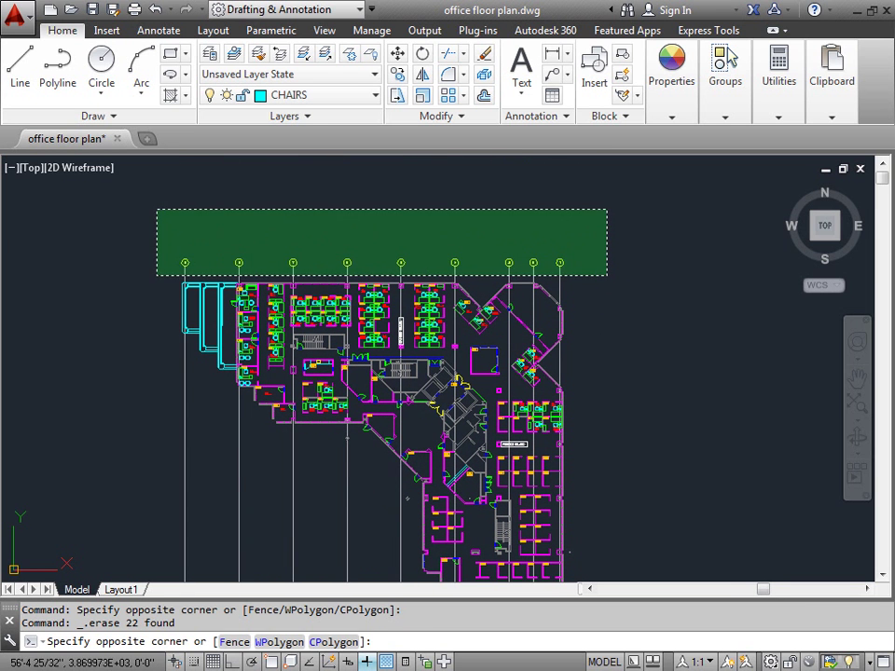
{"action": "left_click", "coordinate": [156, 208]}
{"action": "key", "text": "Delete"}
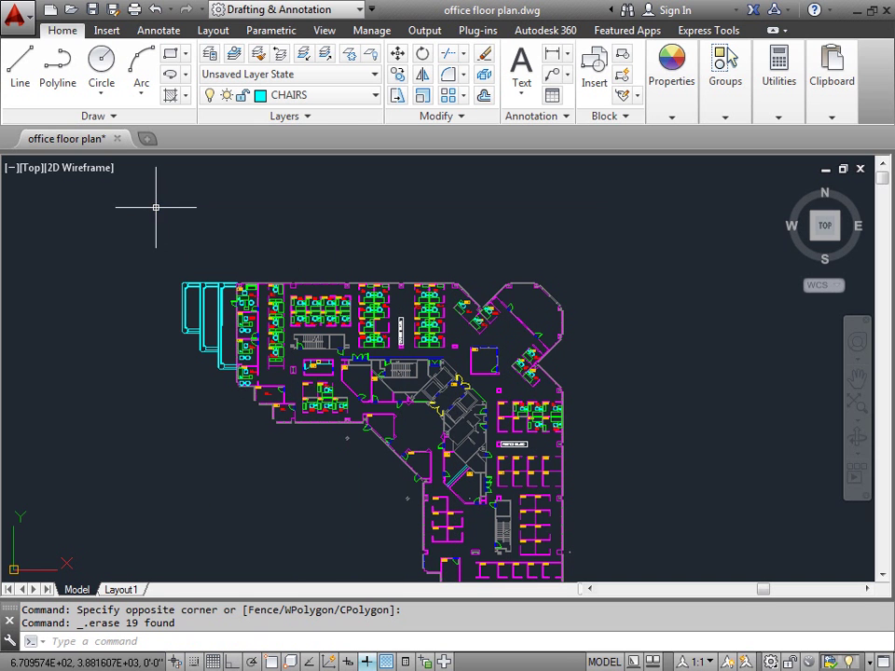
{"action": "middle_click_drag", "start_coordinate": [663, 402], "coordinate": [586, 315]}
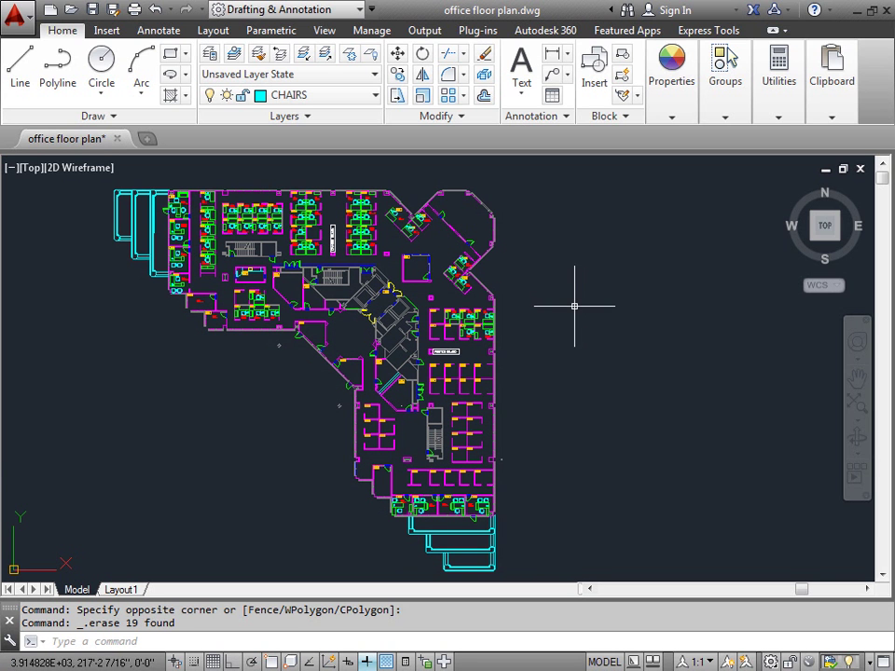
Step: Set several layers current in turn, ending with GRIDLN as the current layer
{"action": "left_click", "coordinate": [211, 55]}
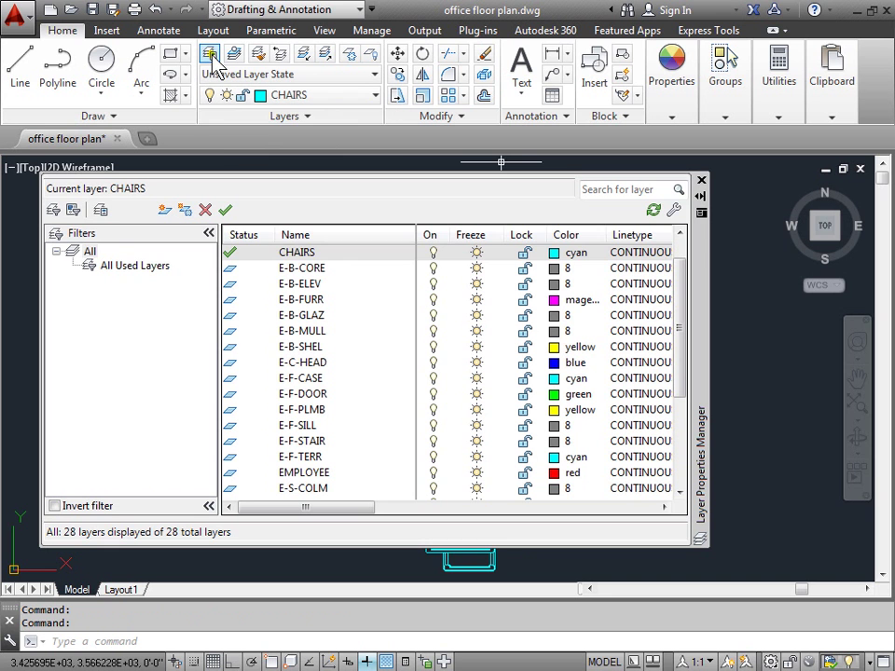
{"action": "left_click", "coordinate": [345, 269]}
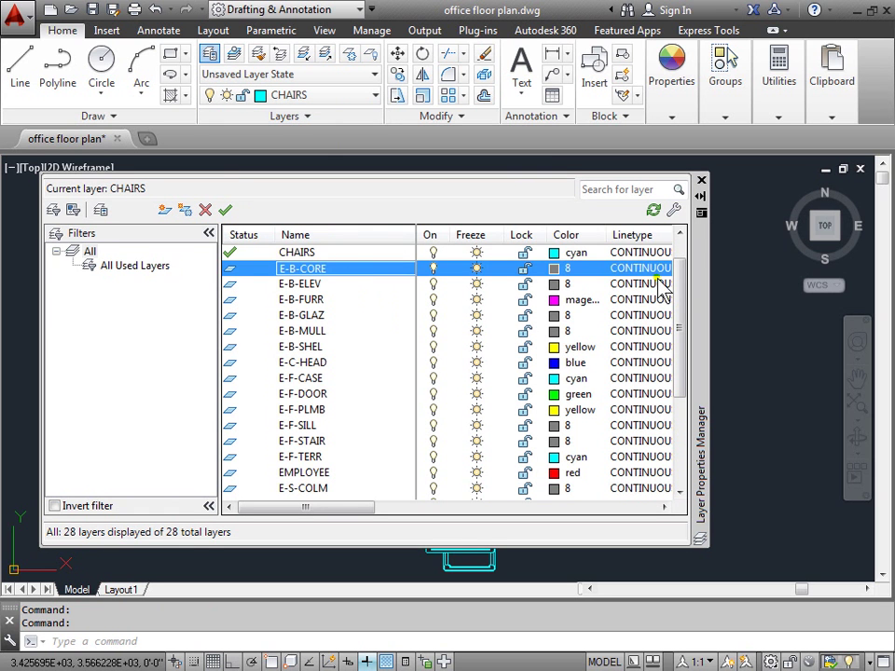
{"action": "mouse_move", "coordinate": [679, 279]}
{"action": "left_mouse_down"}
{"action": "mouse_move", "coordinate": [685, 382]}
{"action": "mouse_move", "coordinate": [685, 266]}
{"action": "left_mouse_up"}
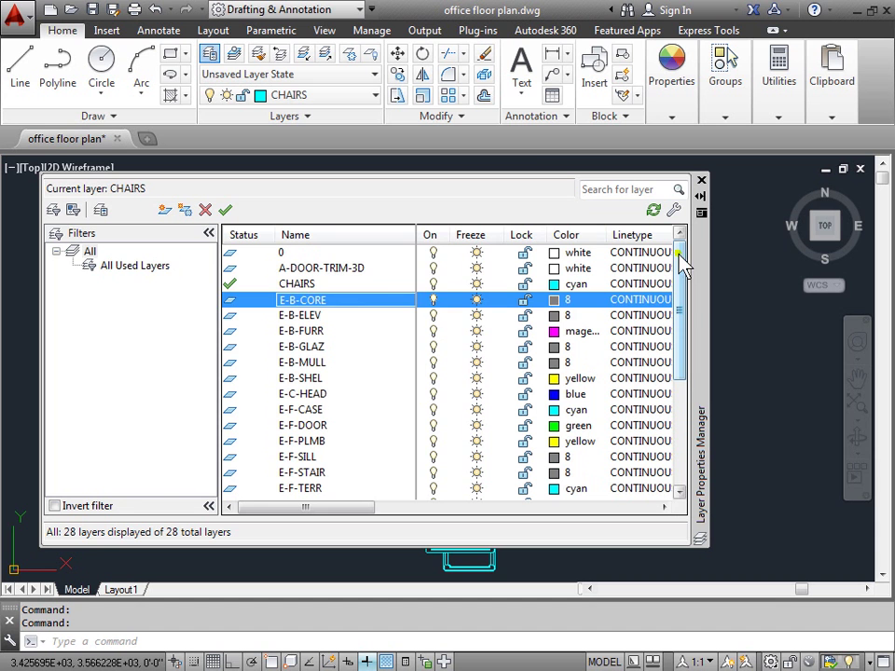
{"action": "double_click", "coordinate": [307, 316]}
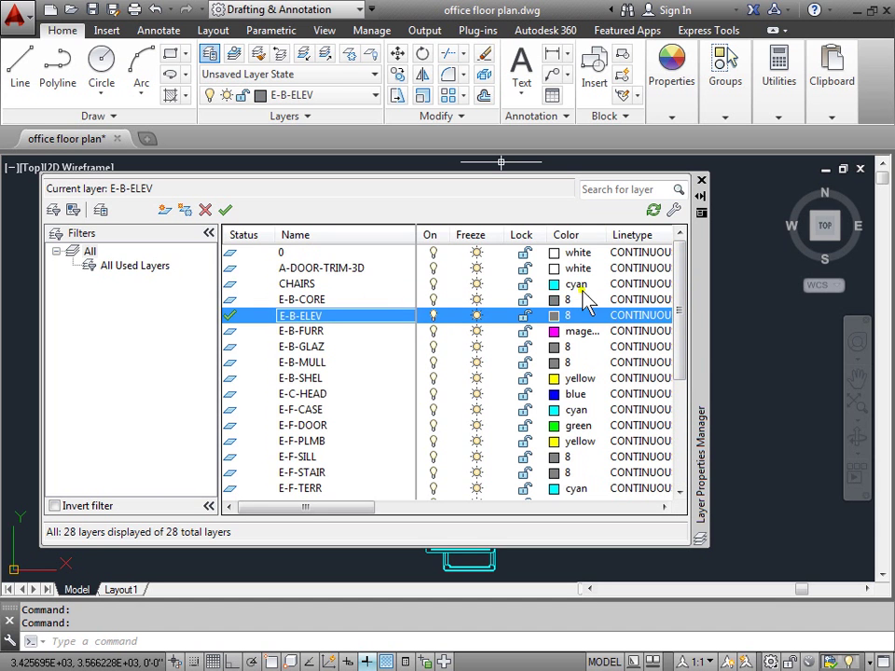
{"action": "left_click_drag", "start_coordinate": [685, 285], "coordinate": [695, 410]}
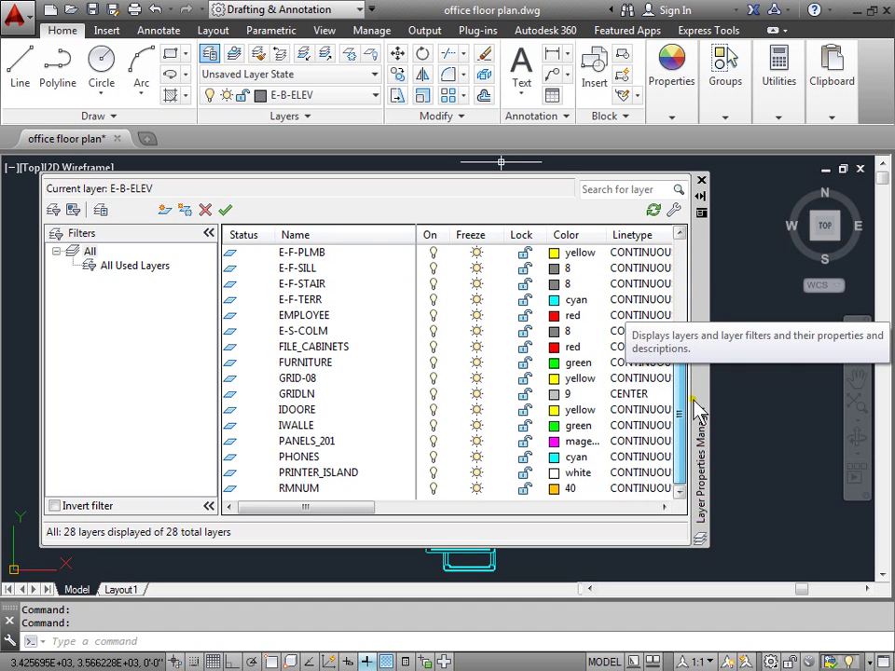
{"action": "double_click", "coordinate": [299, 377]}
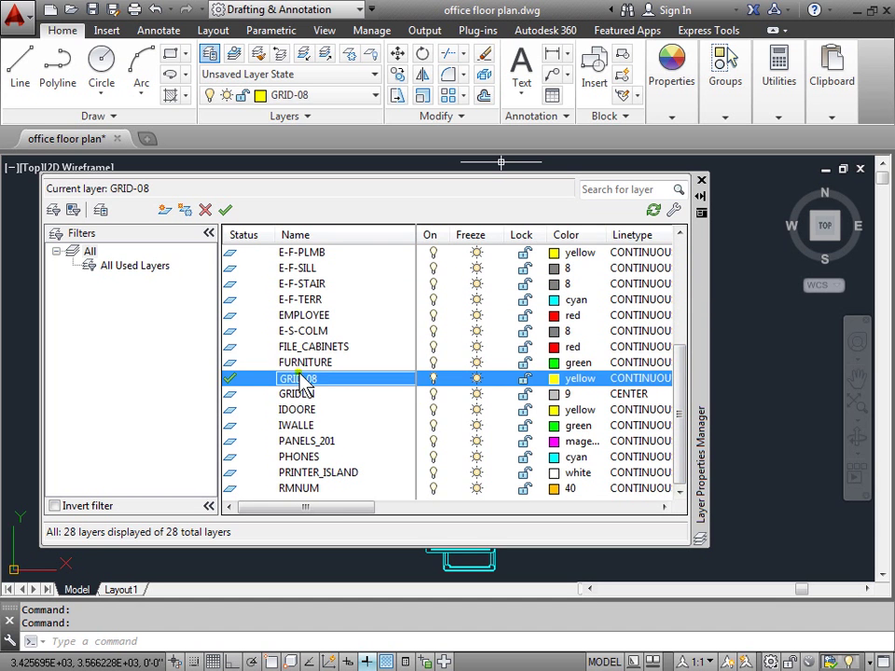
{"action": "double_click", "coordinate": [300, 285]}
{"action": "scroll", "coordinate": [308, 290], "scroll_direction": "up", "scroll_amount": 3}
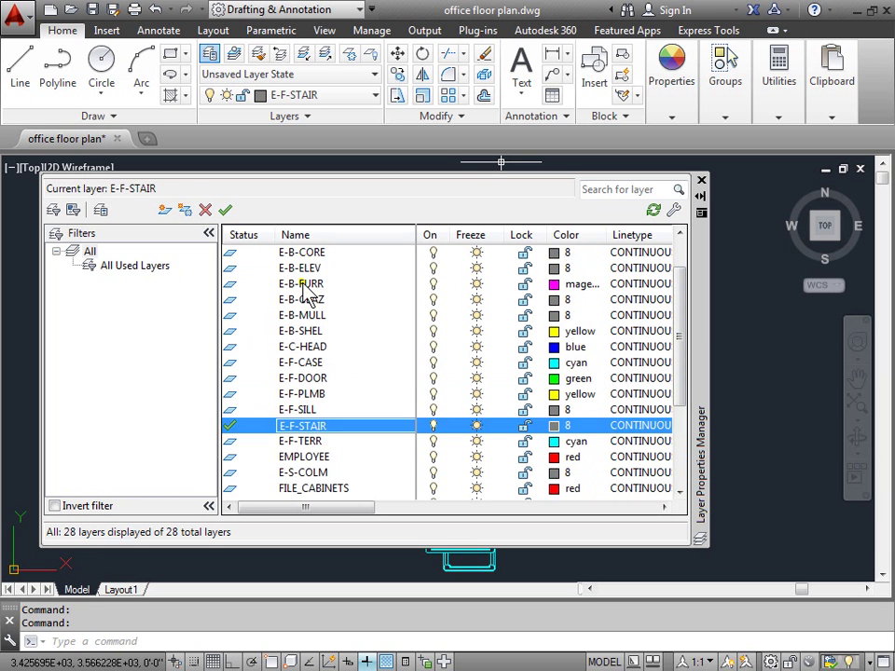
{"action": "scroll", "coordinate": [306, 285], "scroll_direction": "up", "scroll_amount": 1}
{"action": "double_click", "coordinate": [303, 269]}
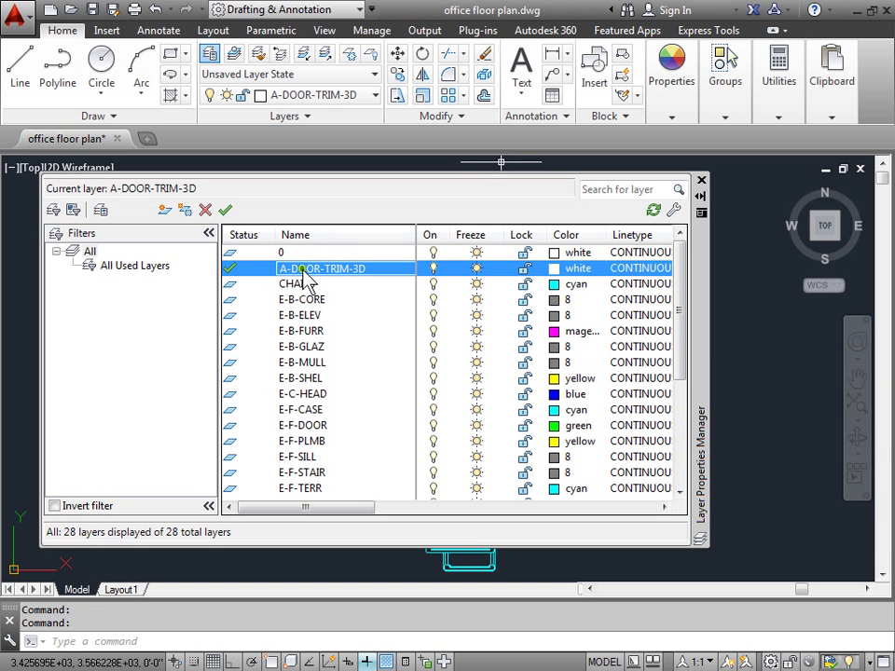
{"action": "scroll", "coordinate": [308, 298], "scroll_direction": "down", "scroll_amount": 4}
{"action": "double_click", "coordinate": [312, 394]}
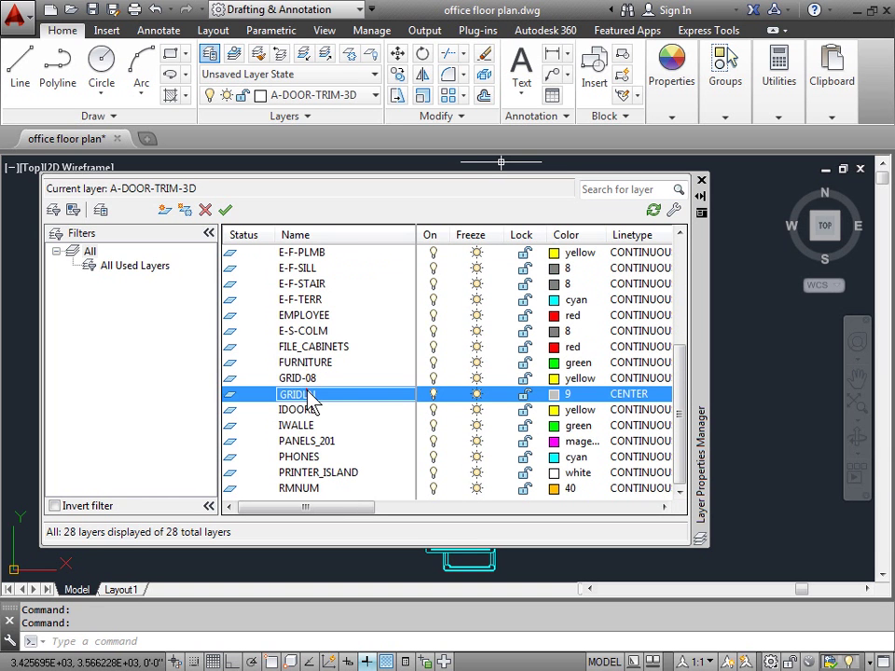
Step: Select the E-F-TERR, E-F-STAIR, E-F-SILL and E-F-PLMB rows in the layer list
{"action": "left_click", "coordinate": [702, 181]}
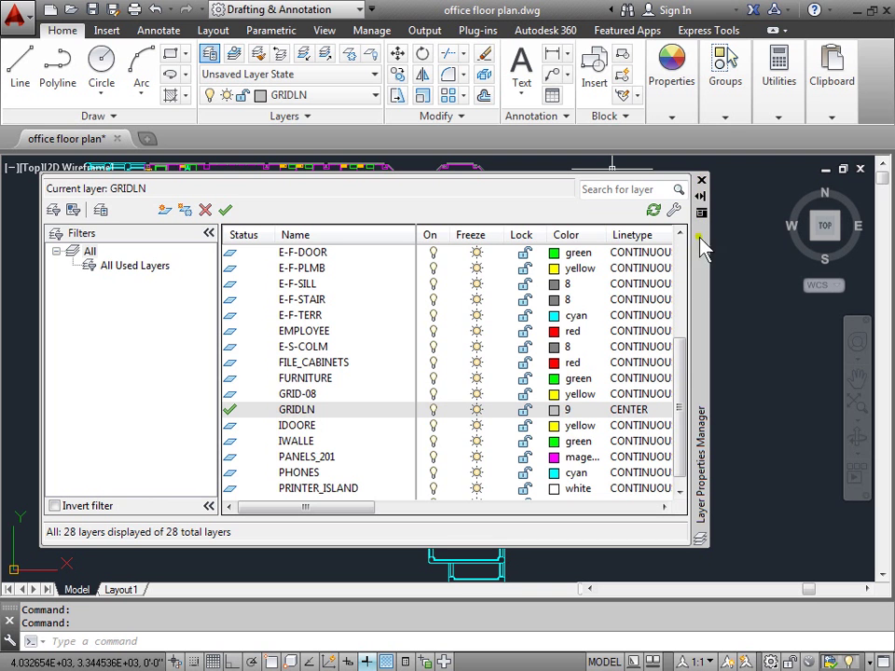
{"action": "left_click_drag", "start_coordinate": [685, 397], "coordinate": [681, 449]}
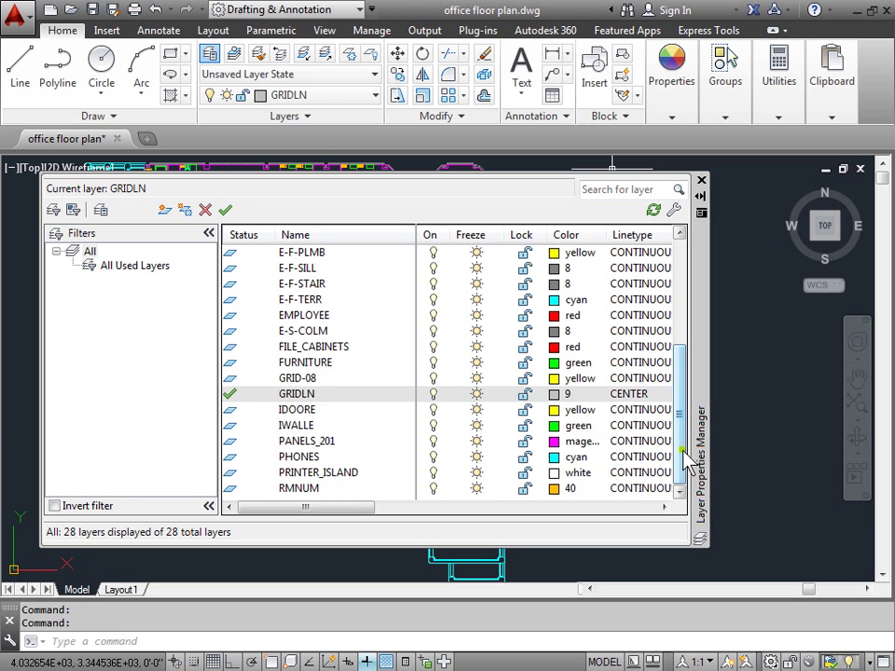
{"action": "left_click", "coordinate": [311, 301]}
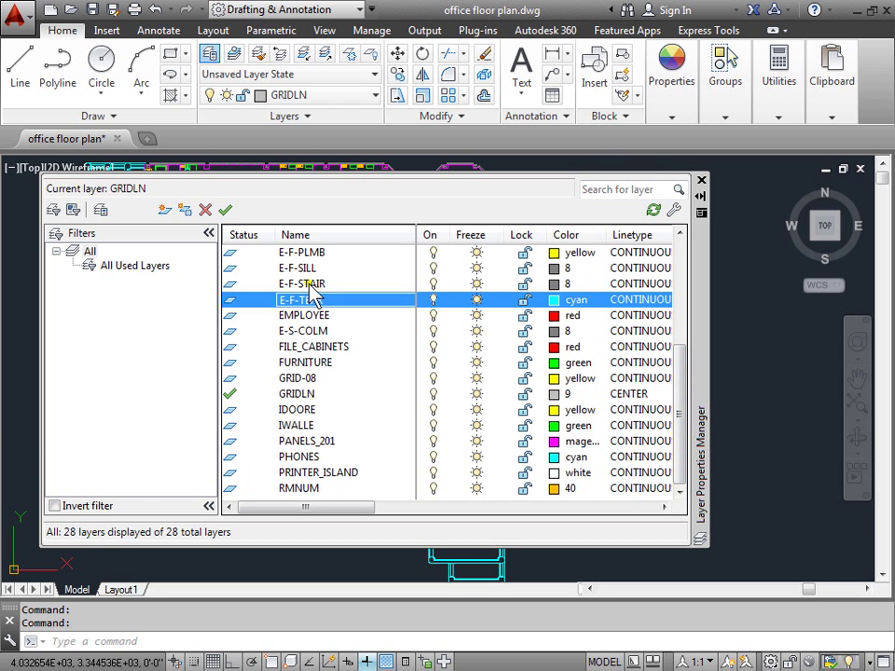
{"action": "left_click", "coordinate": [311, 283]}
{"action": "left_click", "coordinate": [310, 268]}
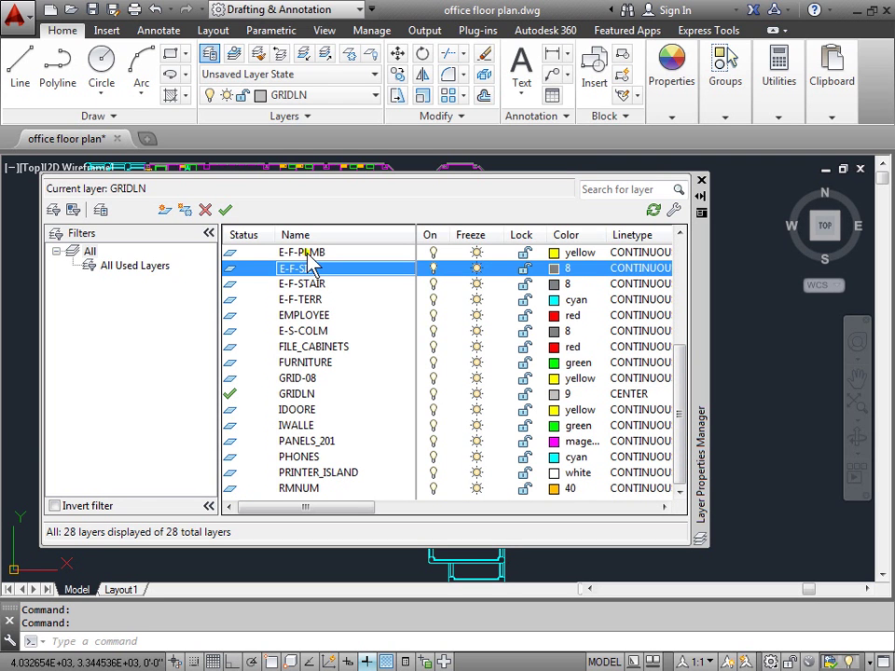
{"action": "left_click", "coordinate": [310, 257]}
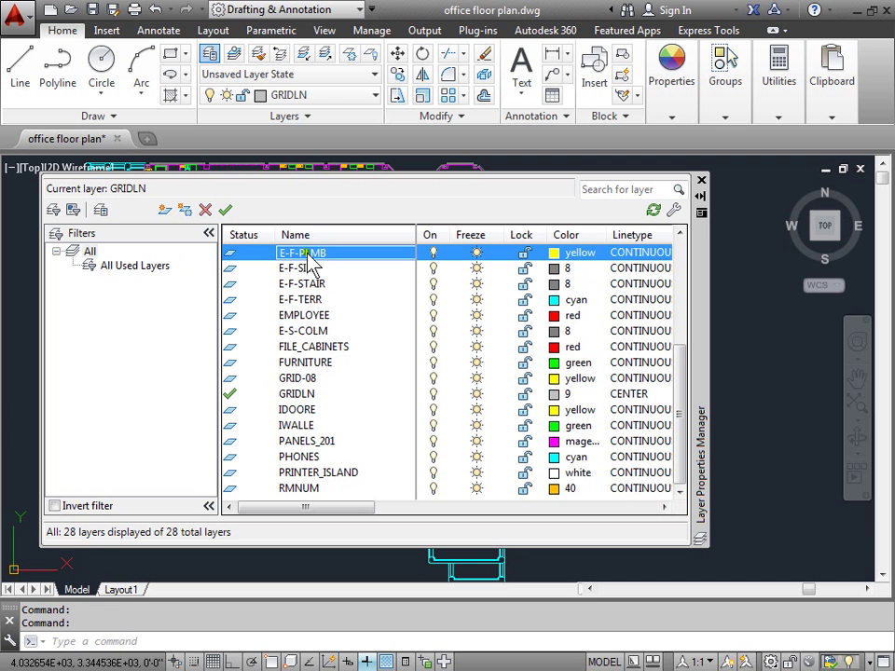
{"action": "left_click", "coordinate": [322, 300]}
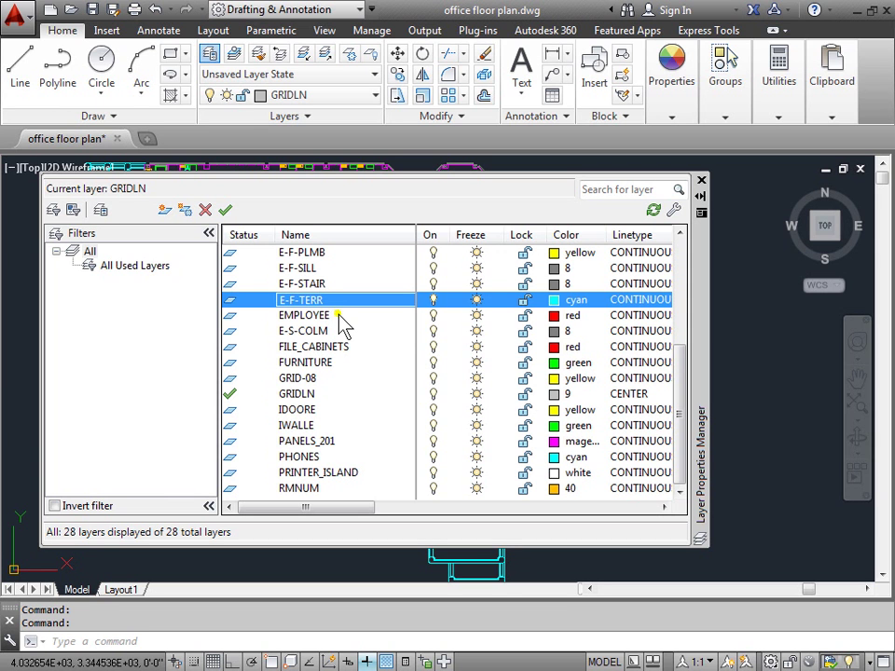
Step: Turn off every layer except the current GRIDLN layer
{"action": "left_click", "coordinate": [341, 317]}
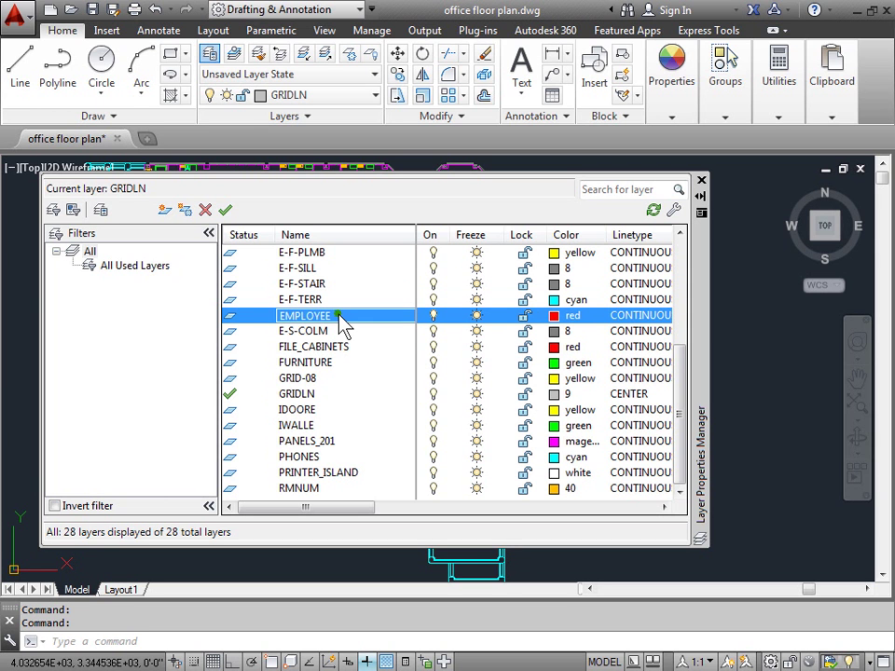
{"action": "key", "text": "ctrl+a"}
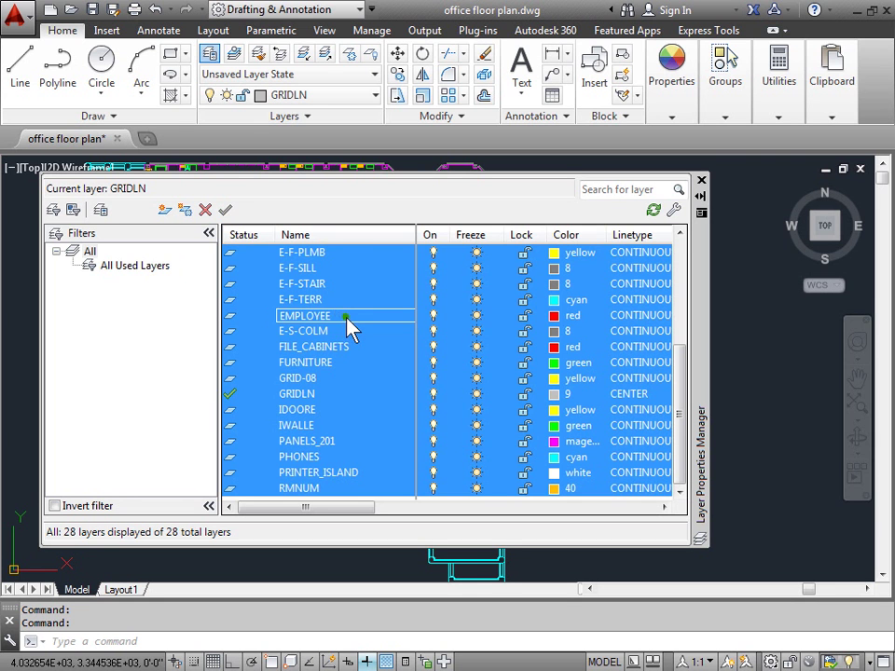
{"action": "left_click", "coordinate": [333, 319], "text": "ctrl"}
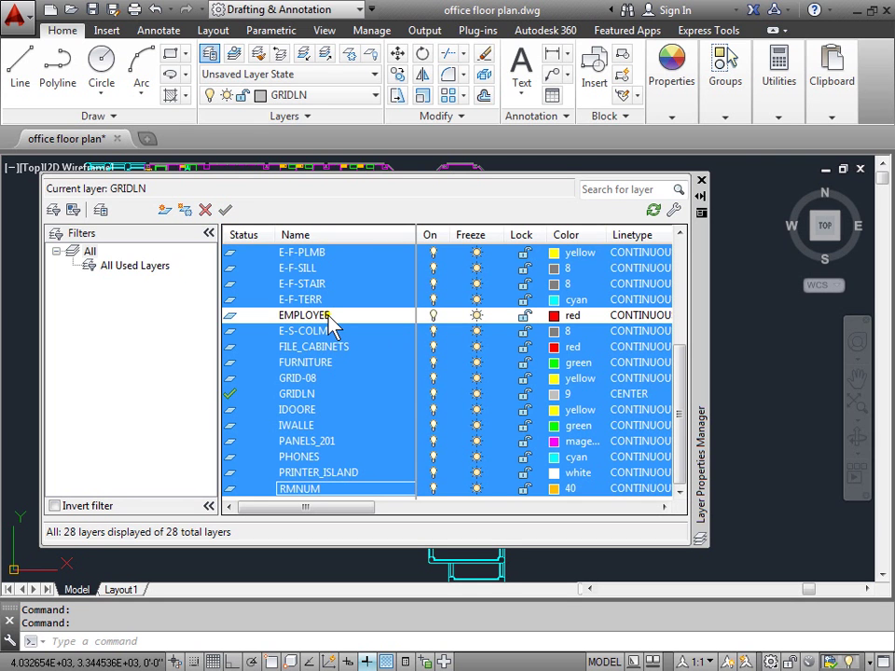
{"action": "left_click", "coordinate": [312, 394], "text": "ctrl"}
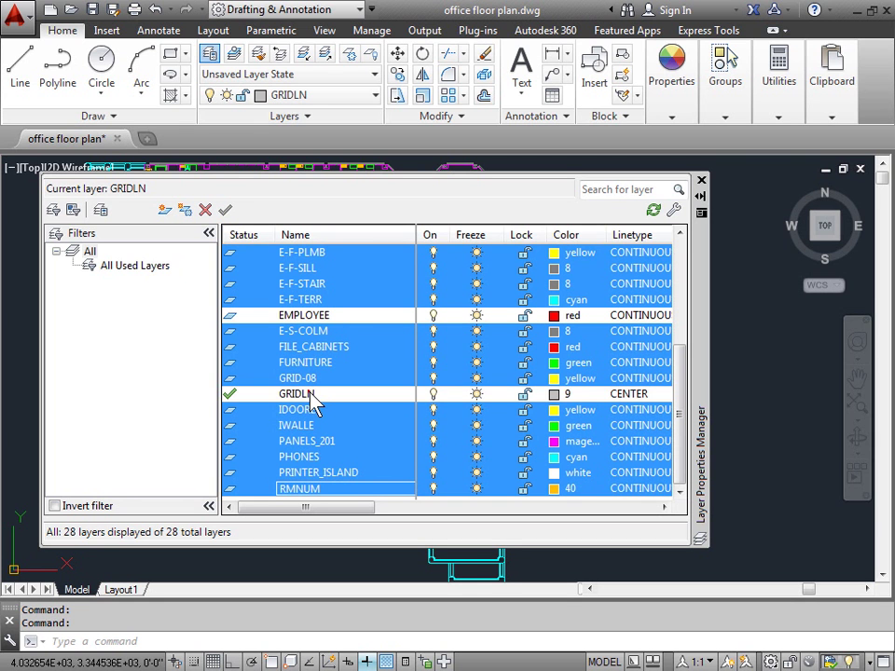
{"action": "left_click", "coordinate": [317, 320], "text": "ctrl"}
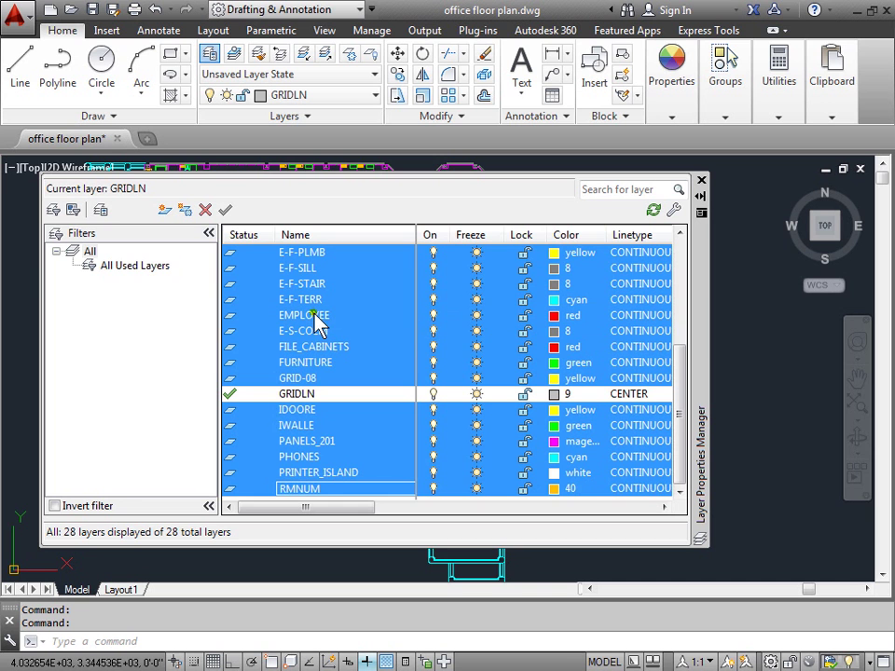
{"action": "left_click", "coordinate": [432, 332]}
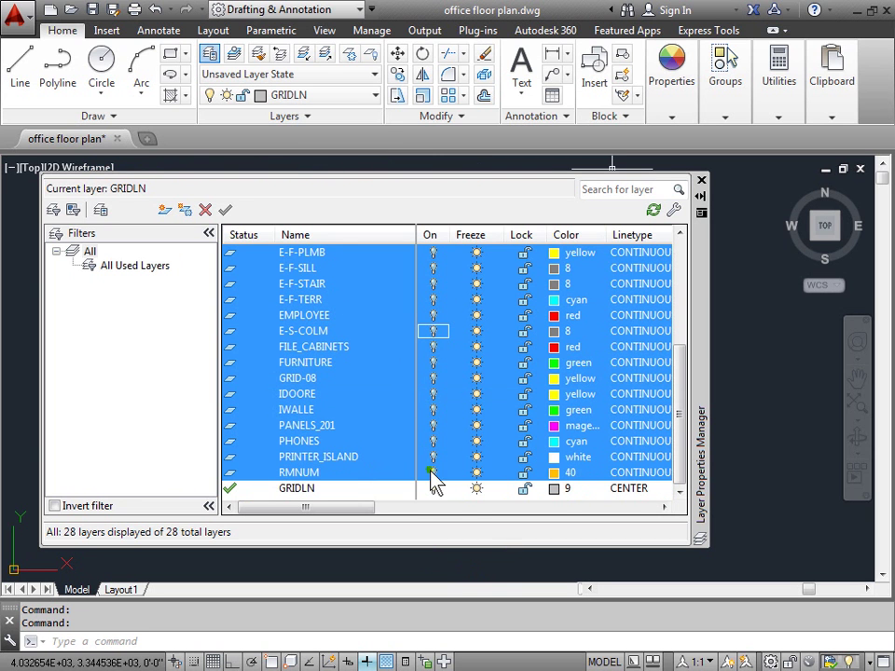
Step: Scroll the layer list and select the PHONES and then GRIDLN rows
{"action": "left_click", "coordinate": [378, 443]}
{"action": "scroll", "coordinate": [378, 443], "scroll_direction": "up", "scroll_amount": 4}
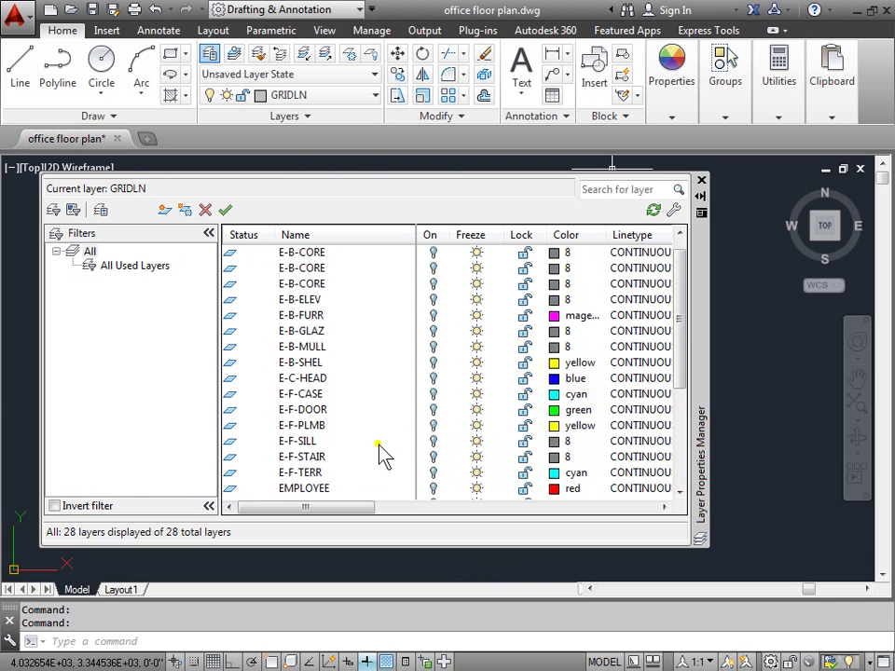
{"action": "scroll", "coordinate": [380, 454], "scroll_direction": "down", "scroll_amount": 4}
{"action": "scroll", "coordinate": [379, 456], "scroll_direction": "up", "scroll_amount": 4}
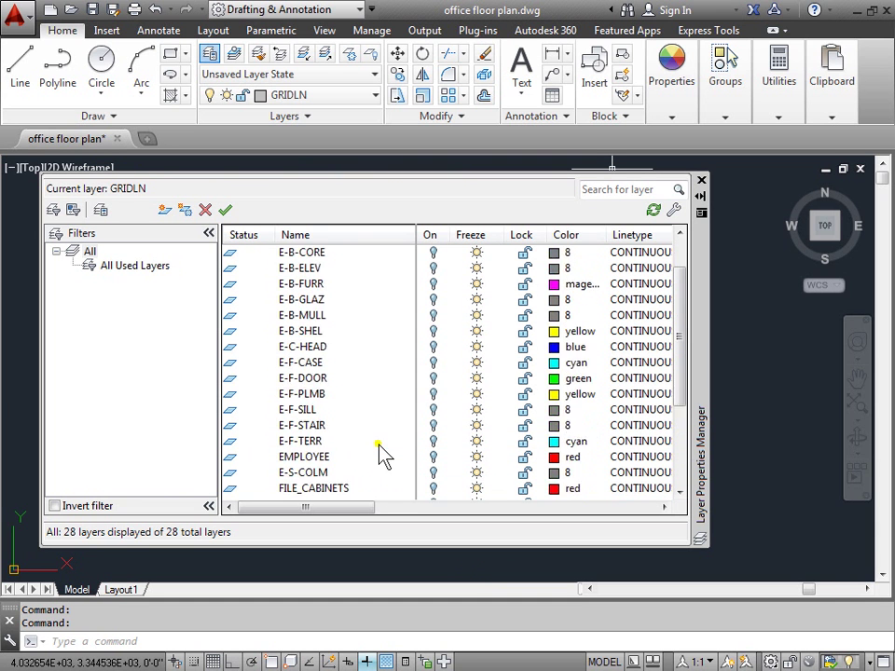
{"action": "scroll", "coordinate": [434, 419], "scroll_direction": "down", "scroll_amount": 4}
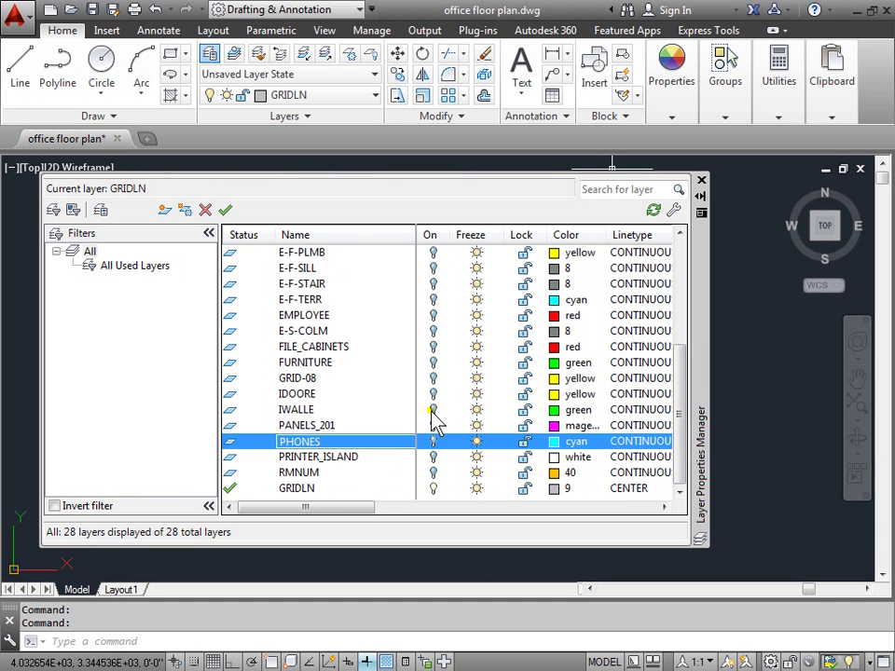
{"action": "left_click", "coordinate": [401, 488]}
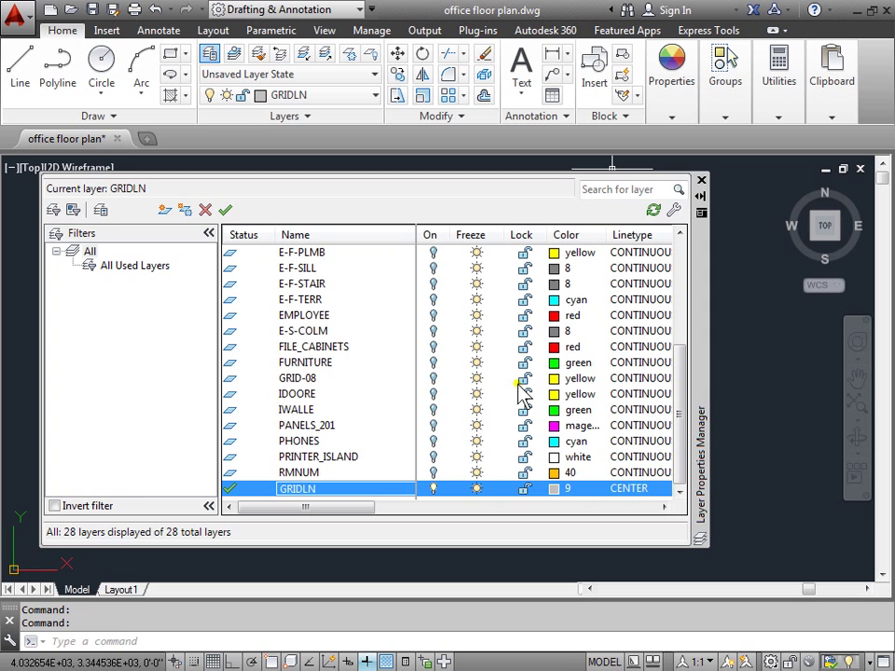
{"action": "left_click", "coordinate": [701, 180]}
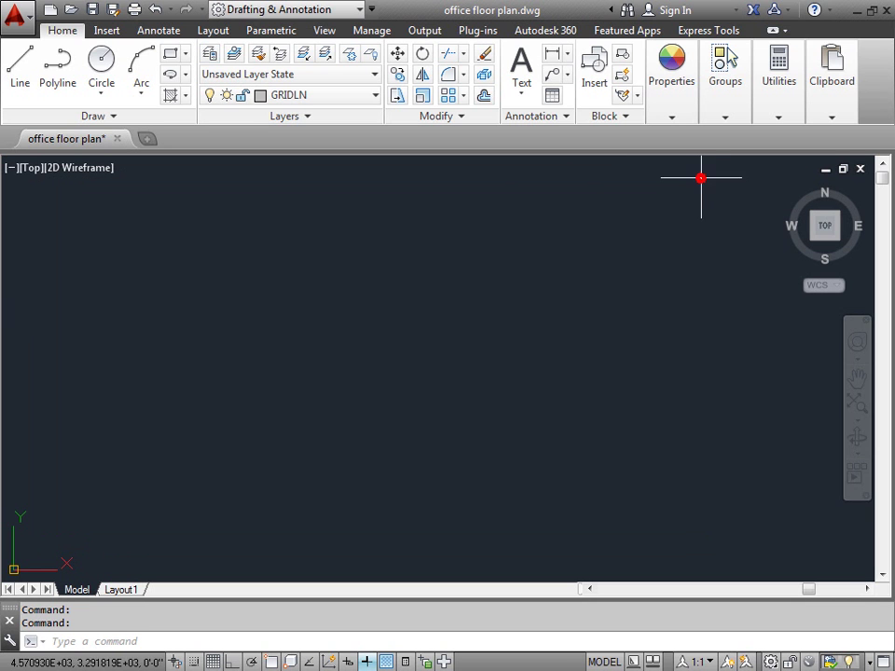
{"action": "mouse_move", "coordinate": [487, 308]}
{"action": "middle_mouse_down"}
{"action": "mouse_move", "coordinate": [606, 279]}
{"action": "mouse_move", "coordinate": [442, 374]}
{"action": "middle_mouse_up"}
{"action": "left_click", "coordinate": [625, 508]}
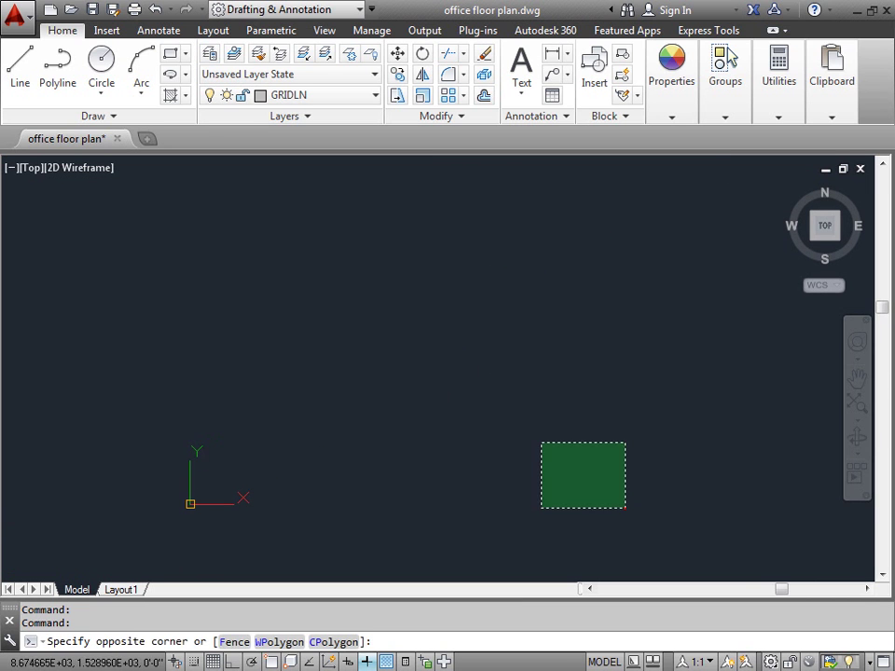
{"action": "left_click", "coordinate": [256, 206]}
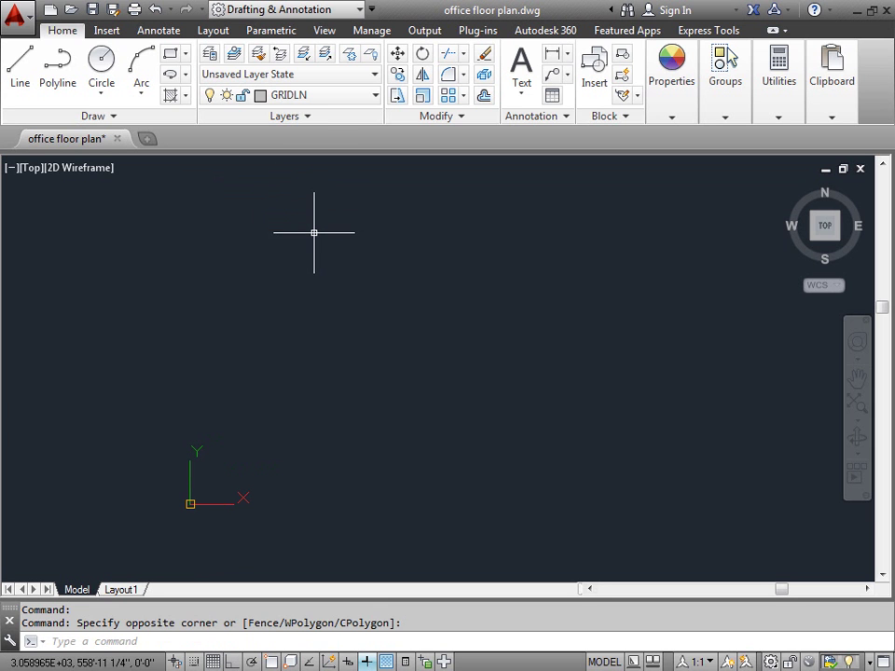
Step: Make RMNUM the current layer, confirming the prompt, then delete the GRIDLN layer
{"action": "left_click", "coordinate": [211, 55]}
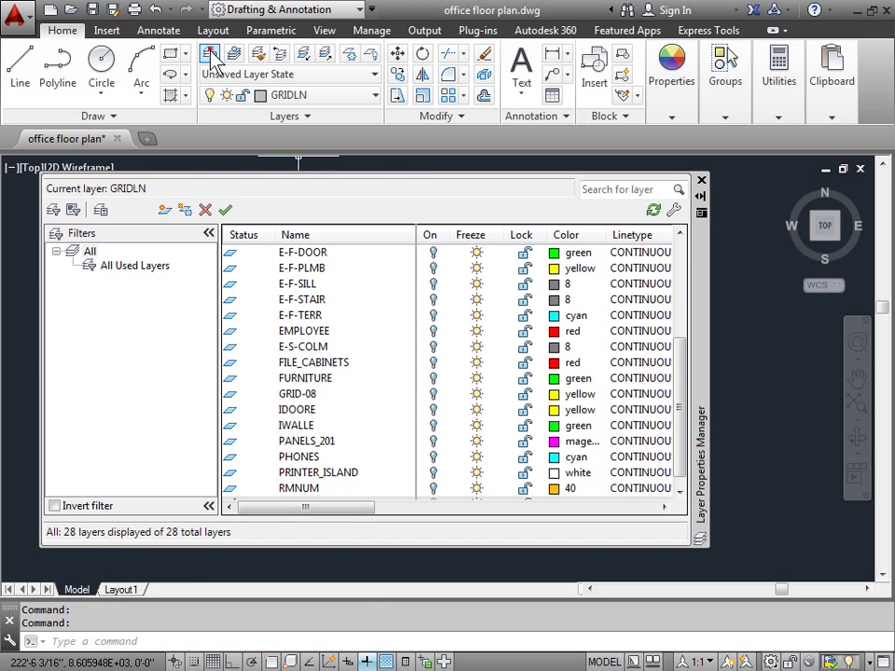
{"action": "left_click", "coordinate": [322, 377]}
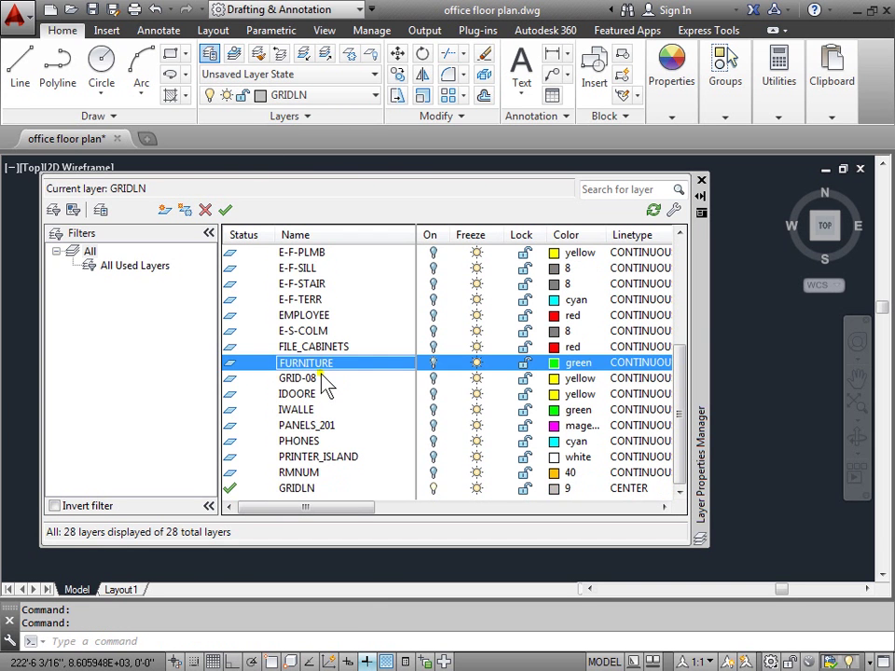
{"action": "left_click", "coordinate": [310, 475]}
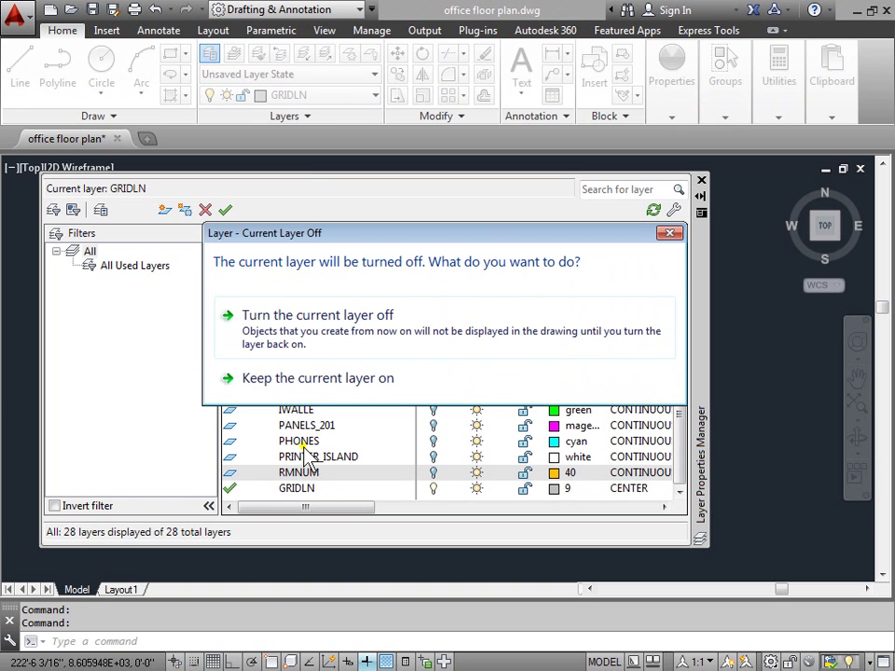
{"action": "left_click", "coordinate": [306, 322]}
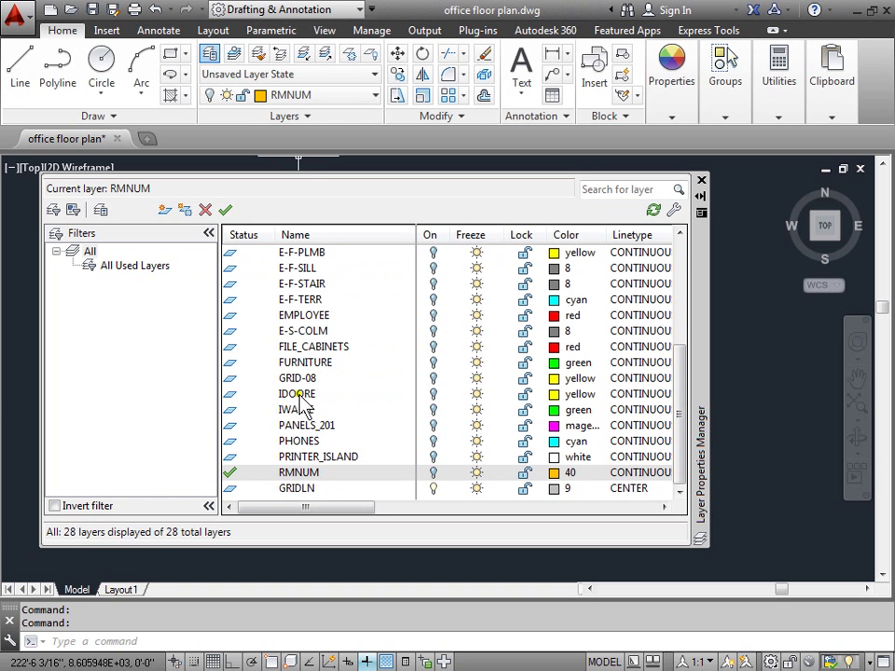
{"action": "left_click", "coordinate": [298, 489]}
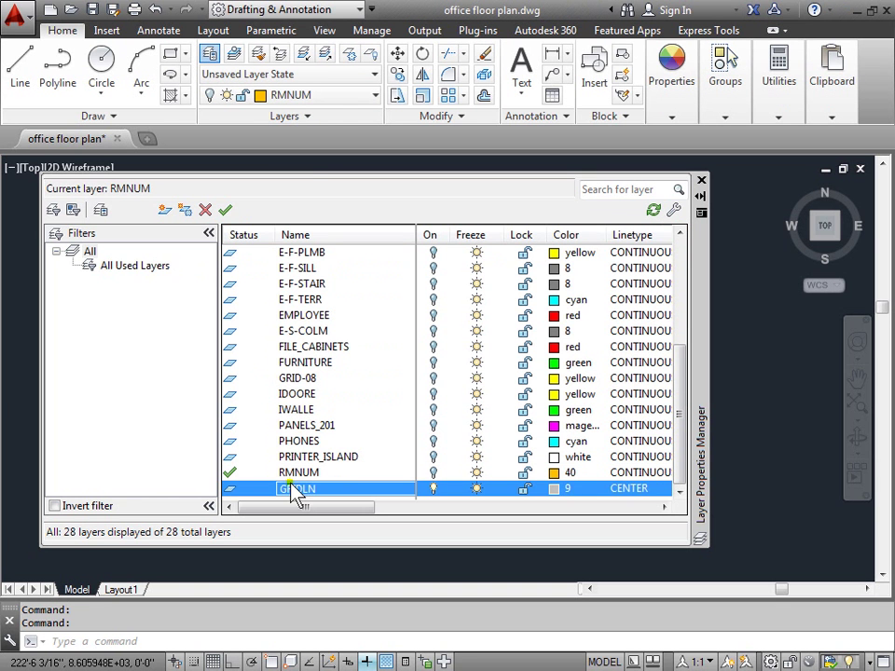
{"action": "left_click", "coordinate": [205, 210]}
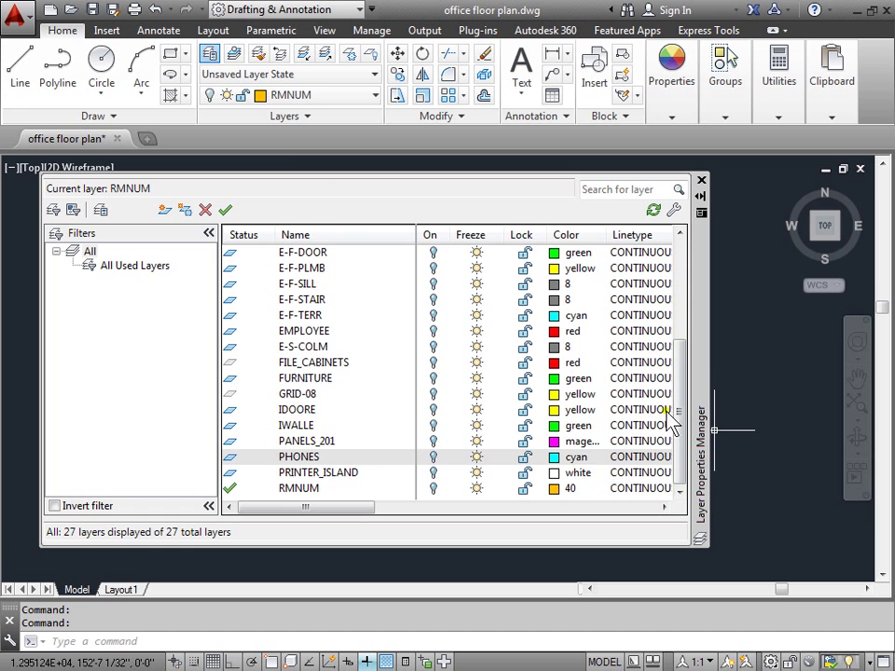
Step: Delete the FILE_CABINETS layer
{"action": "left_click_drag", "start_coordinate": [685, 417], "coordinate": [690, 304]}
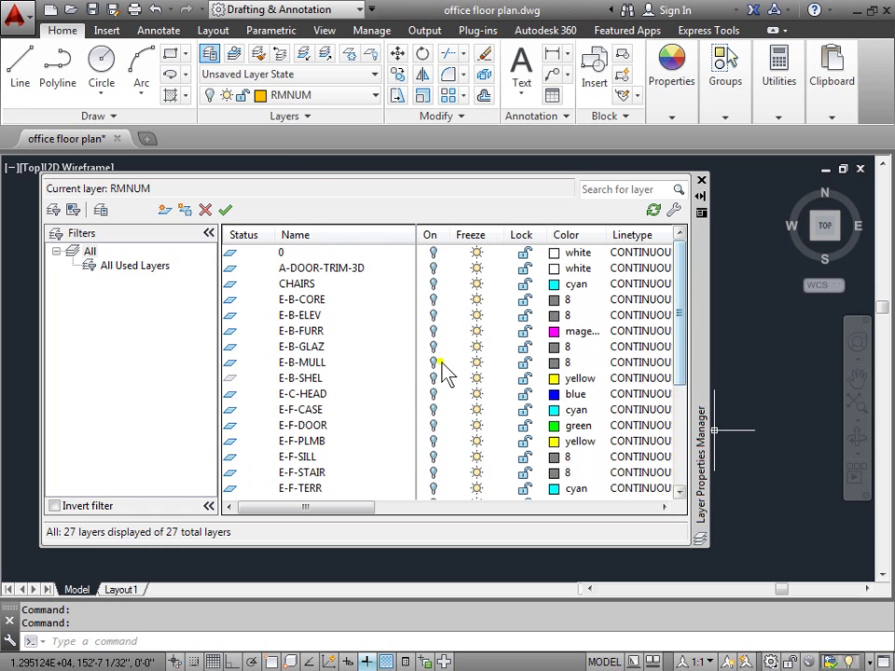
{"action": "left_click", "coordinate": [358, 375]}
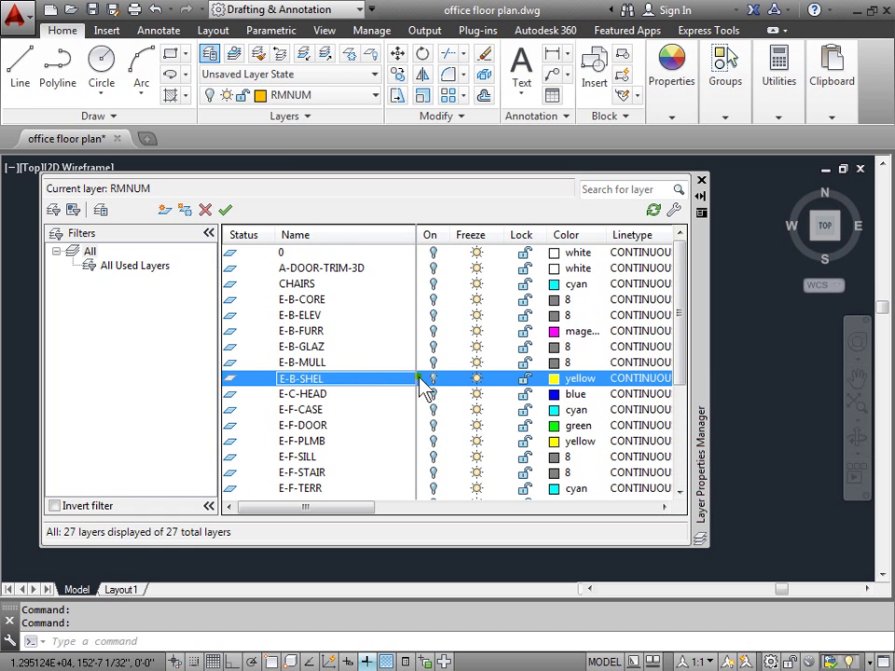
{"action": "left_click_drag", "start_coordinate": [677, 295], "coordinate": [685, 402]}
{"action": "left_click", "coordinate": [325, 351]}
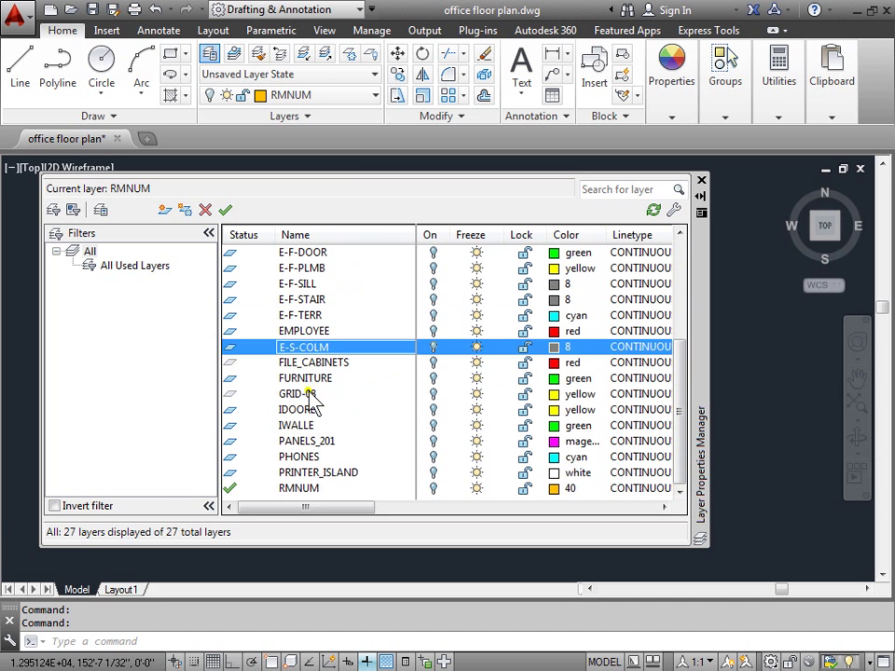
{"action": "left_click", "coordinate": [310, 394]}
{"action": "left_click", "coordinate": [308, 365]}
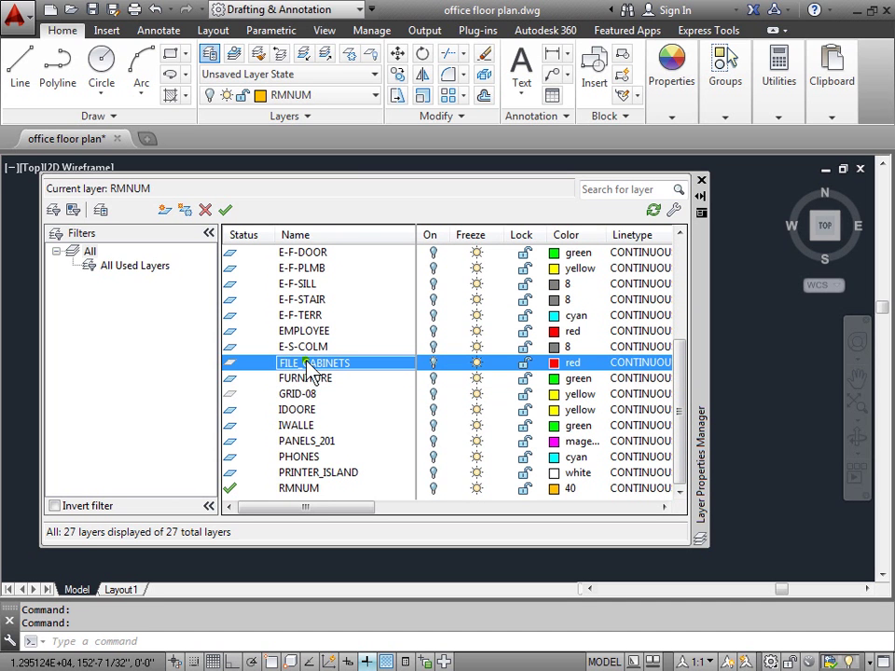
{"action": "left_click", "coordinate": [205, 210]}
Step: Delete the GRID-08 and E-B-SHEL layers and close the layer manager
{"action": "left_click", "coordinate": [304, 397]}
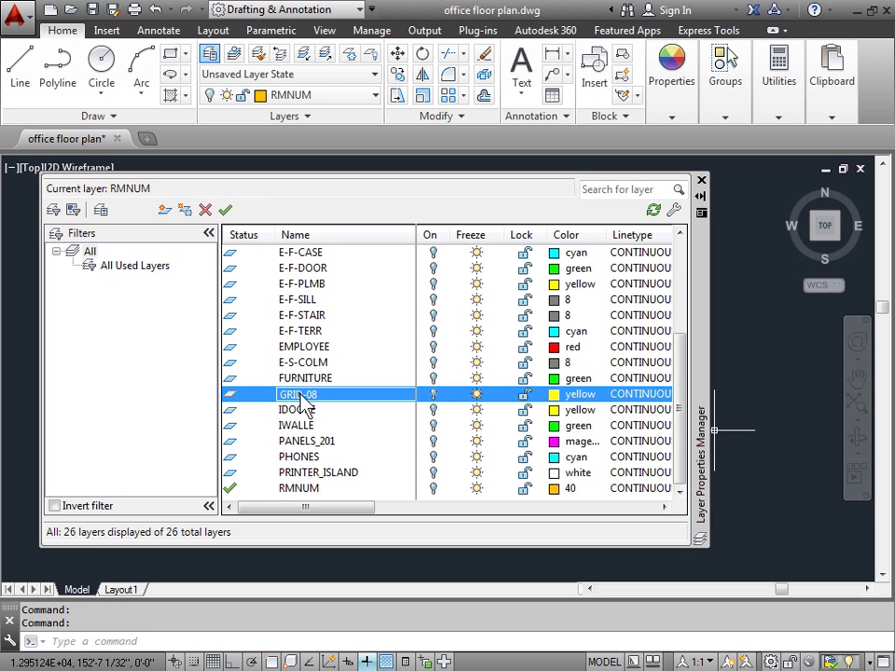
{"action": "left_click", "coordinate": [205, 210]}
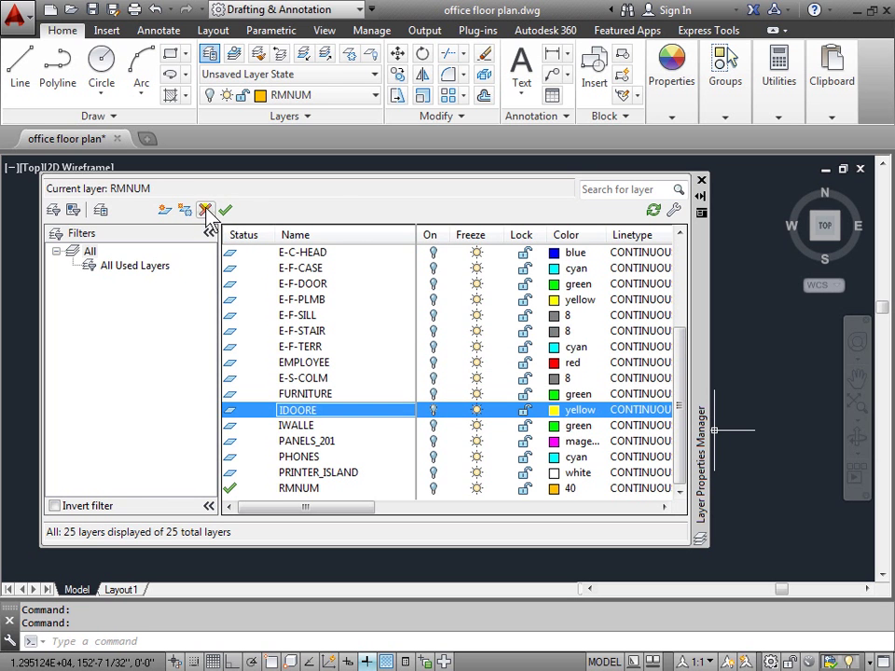
{"action": "left_click_drag", "start_coordinate": [681, 410], "coordinate": [682, 305]}
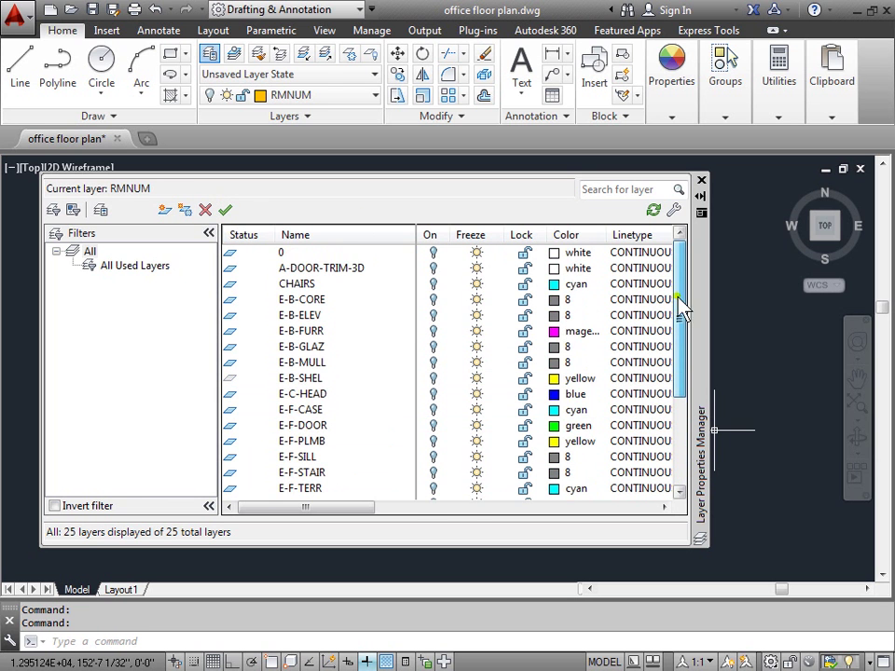
{"action": "left_click", "coordinate": [325, 377]}
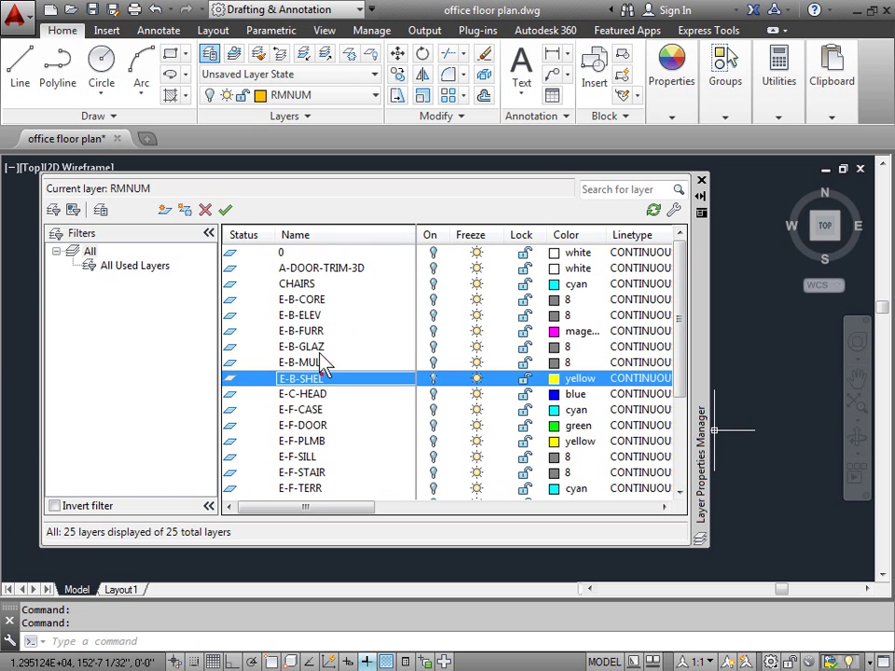
{"action": "left_click", "coordinate": [206, 210]}
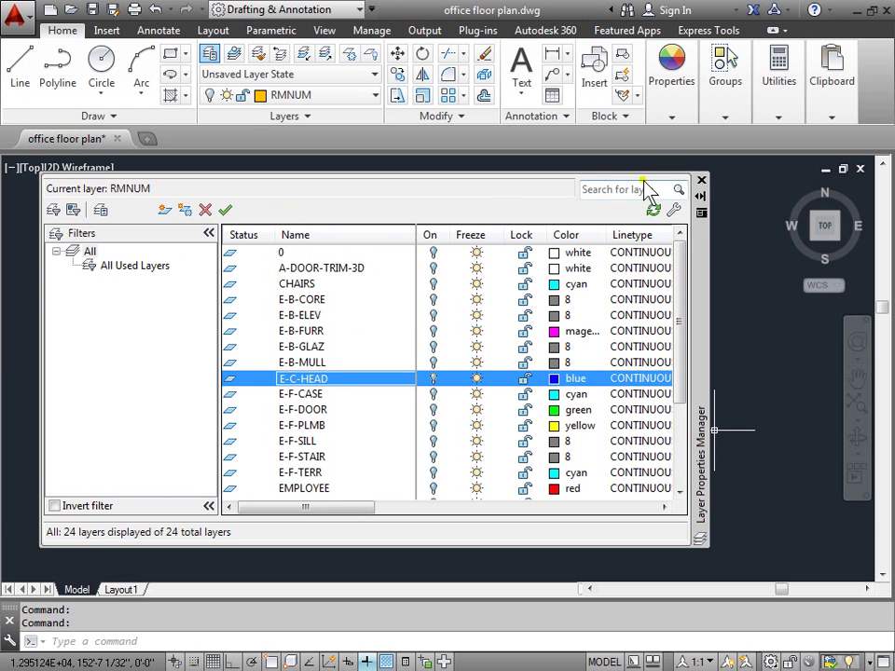
{"action": "left_click", "coordinate": [701, 181]}
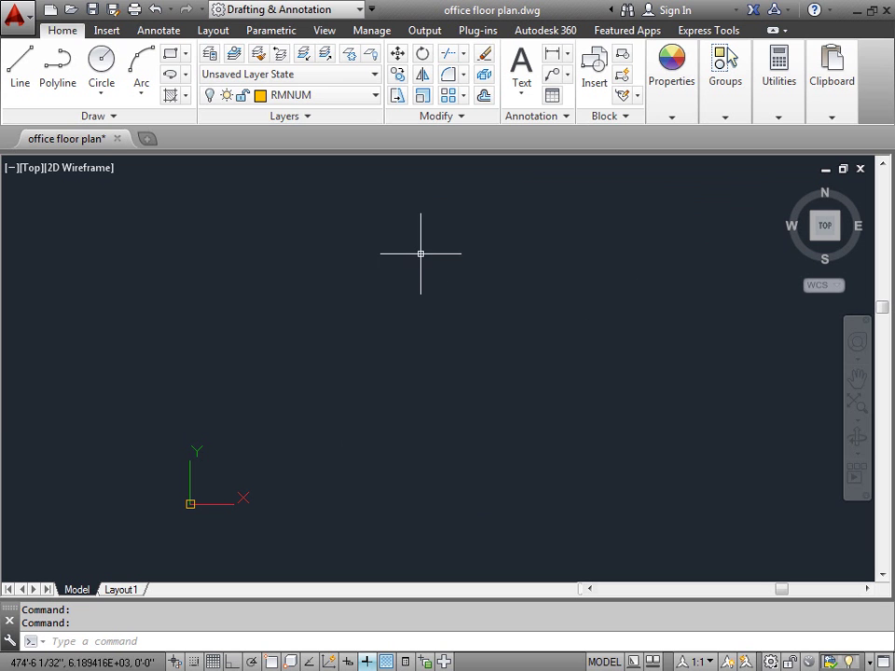
Step: Select all 24 layers in Layer Properties and switch them all on, then close the manager
{"action": "left_click", "coordinate": [211, 58]}
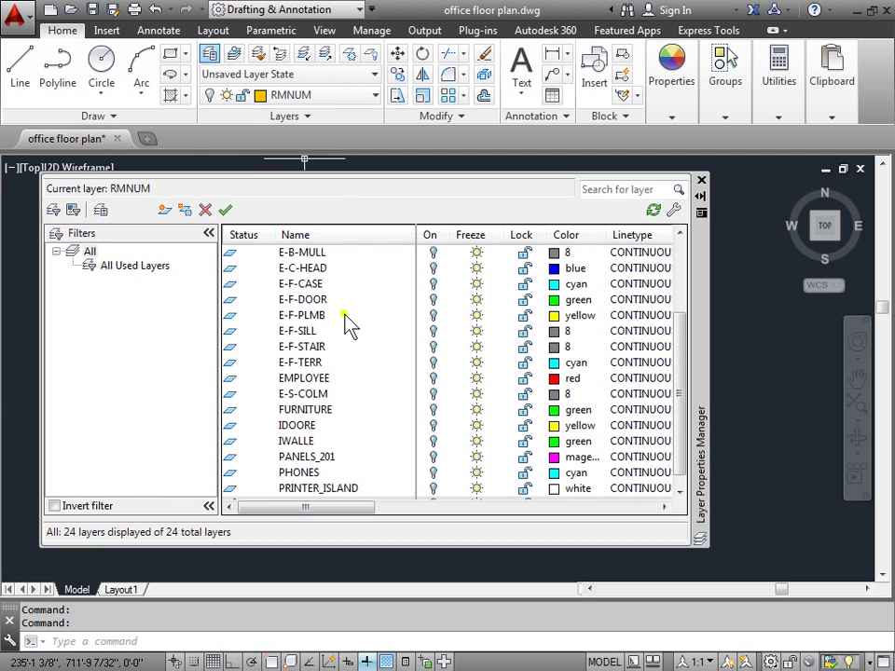
{"action": "left_click", "coordinate": [347, 319]}
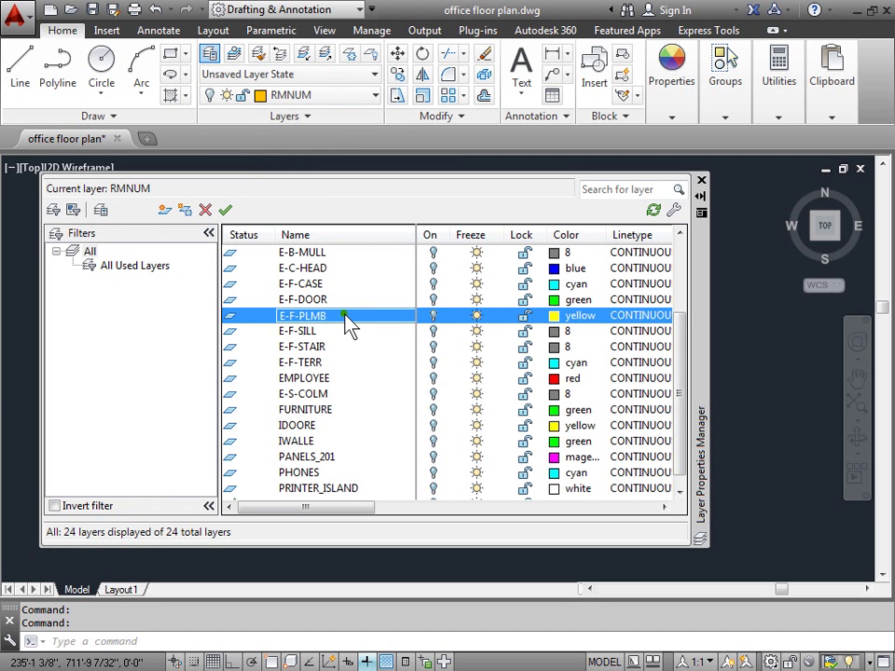
{"action": "key", "text": "ctrl+a"}
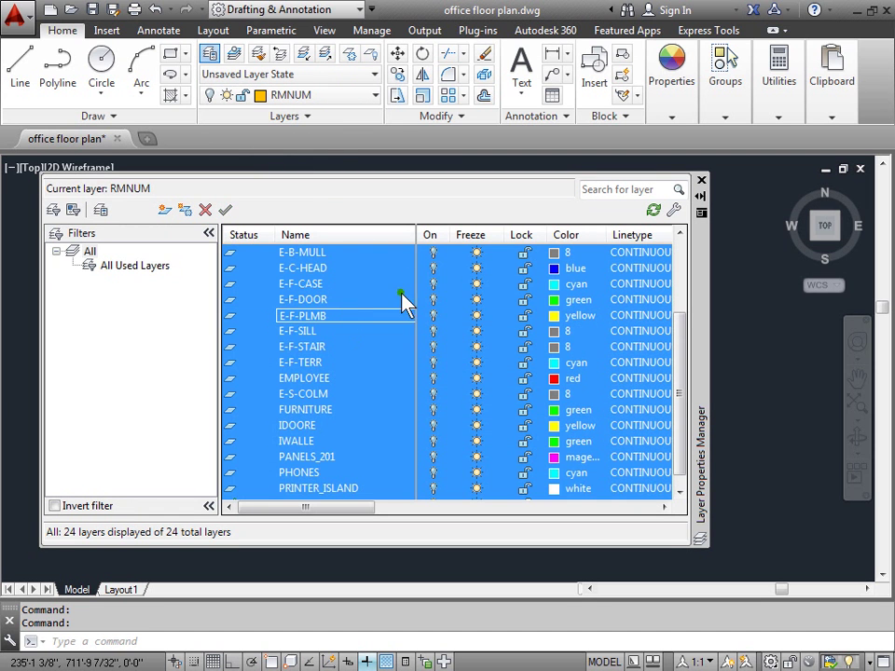
{"action": "left_click", "coordinate": [434, 267]}
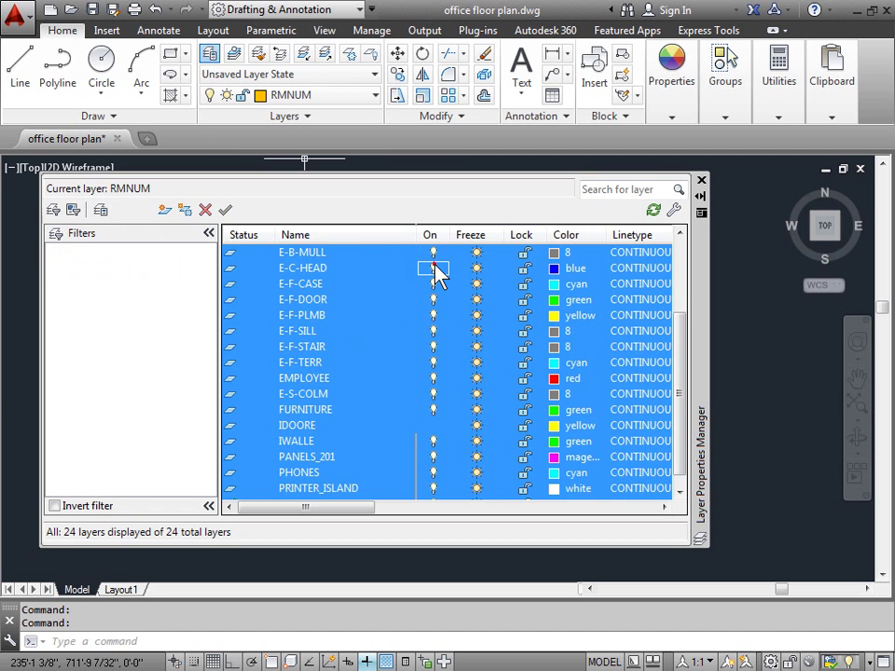
{"action": "left_click", "coordinate": [702, 180]}
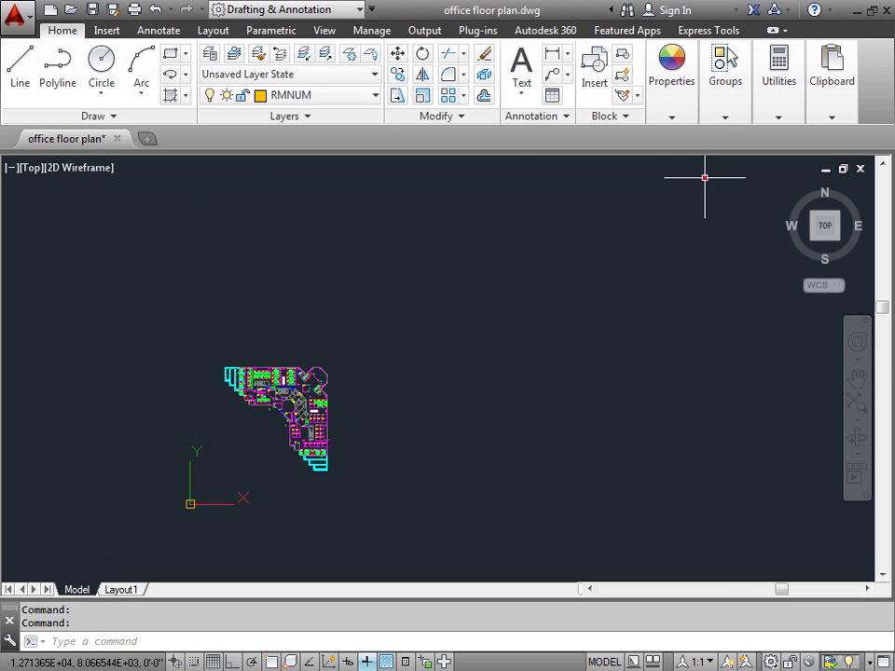
Step: Zoom to extents to fit the whole floor plan, then pan it slightly left
{"action": "middle_click", "coordinate": [364, 360]}
{"action": "middle_click", "coordinate": [364, 359]}
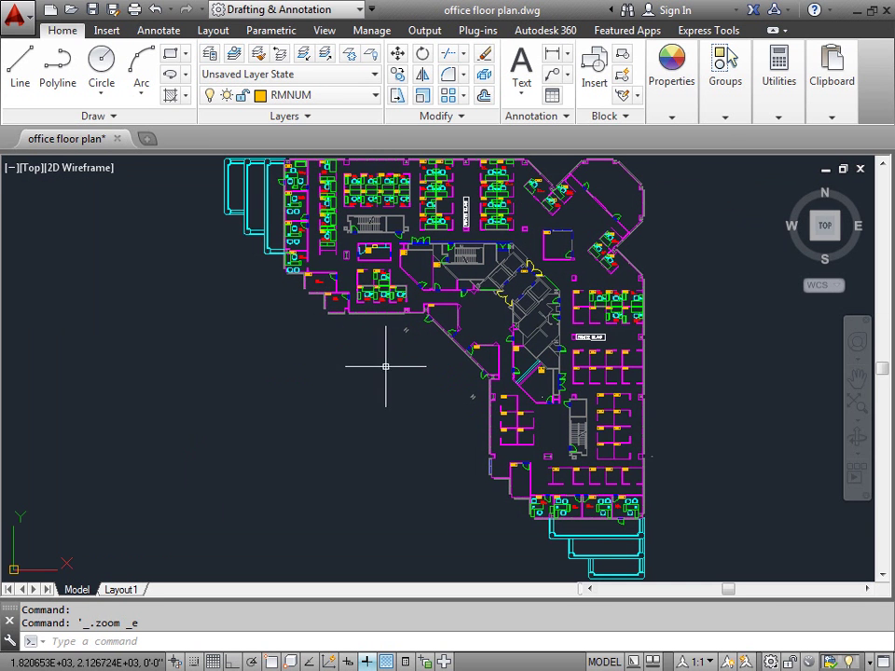
{"action": "middle_click_drag", "start_coordinate": [686, 345], "coordinate": [594, 343]}
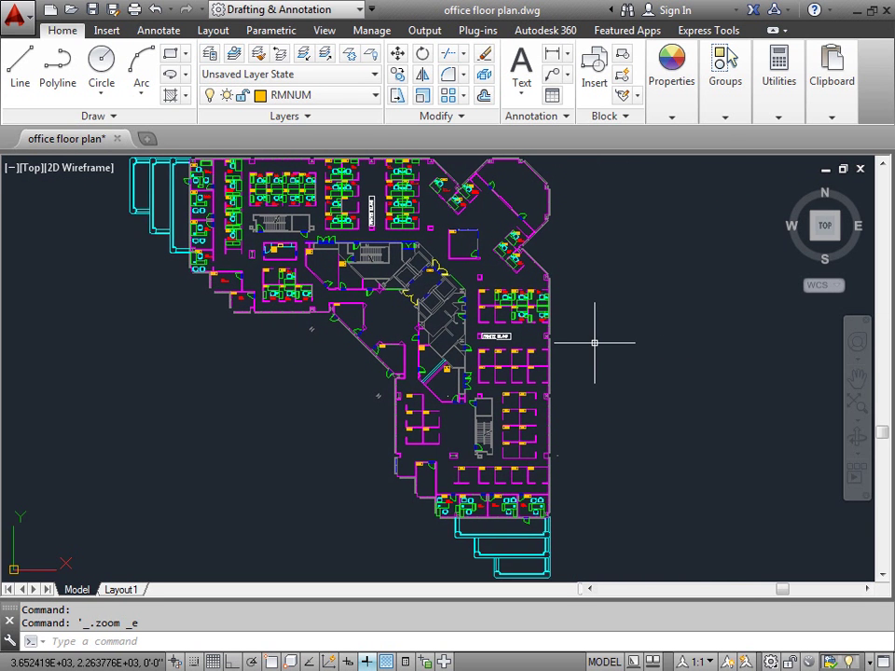